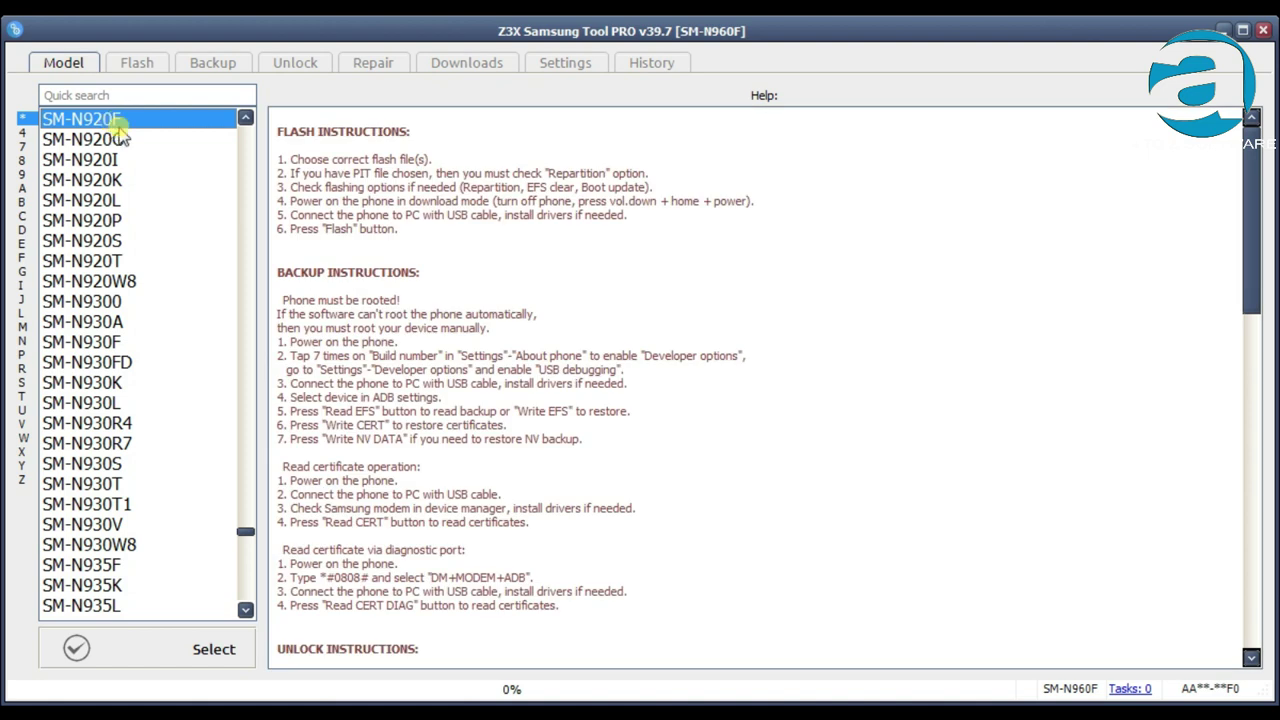
Open the flashing page and start choosing a PDA file, browsing to the Softwares (E:) drive.
click(138, 66)
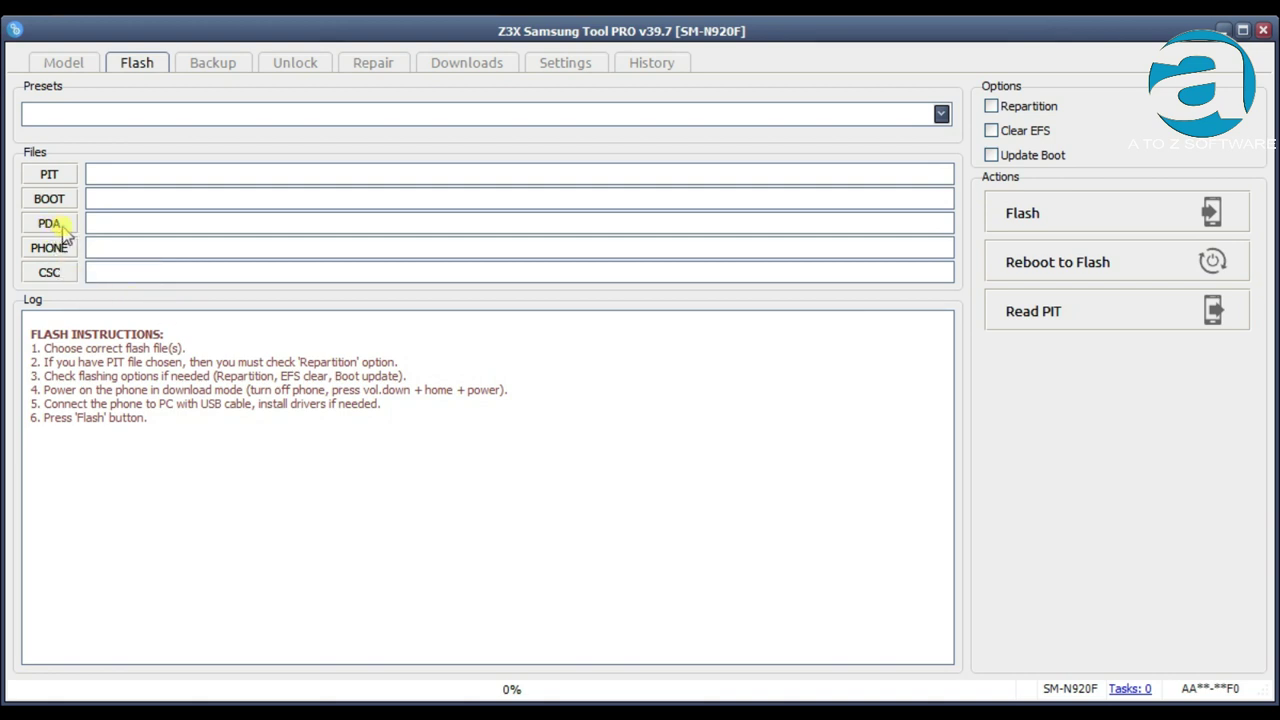
click(363, 241)
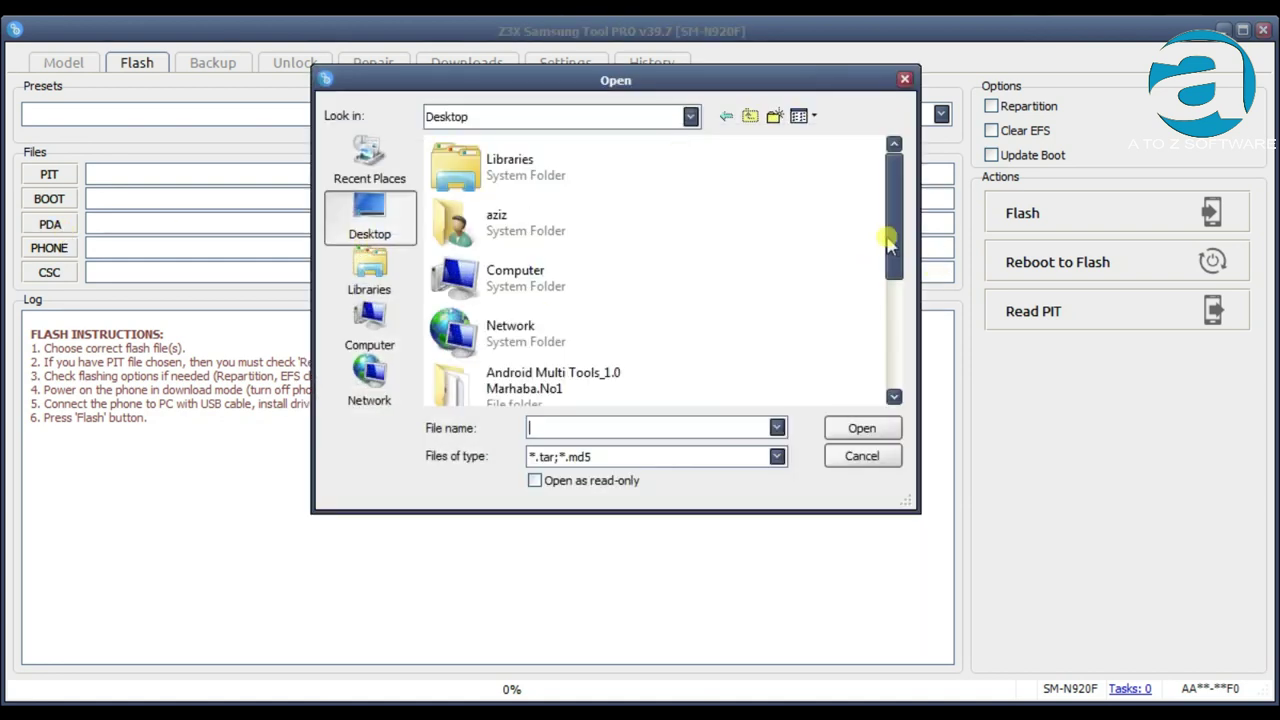
drag(891, 271, 891, 374)
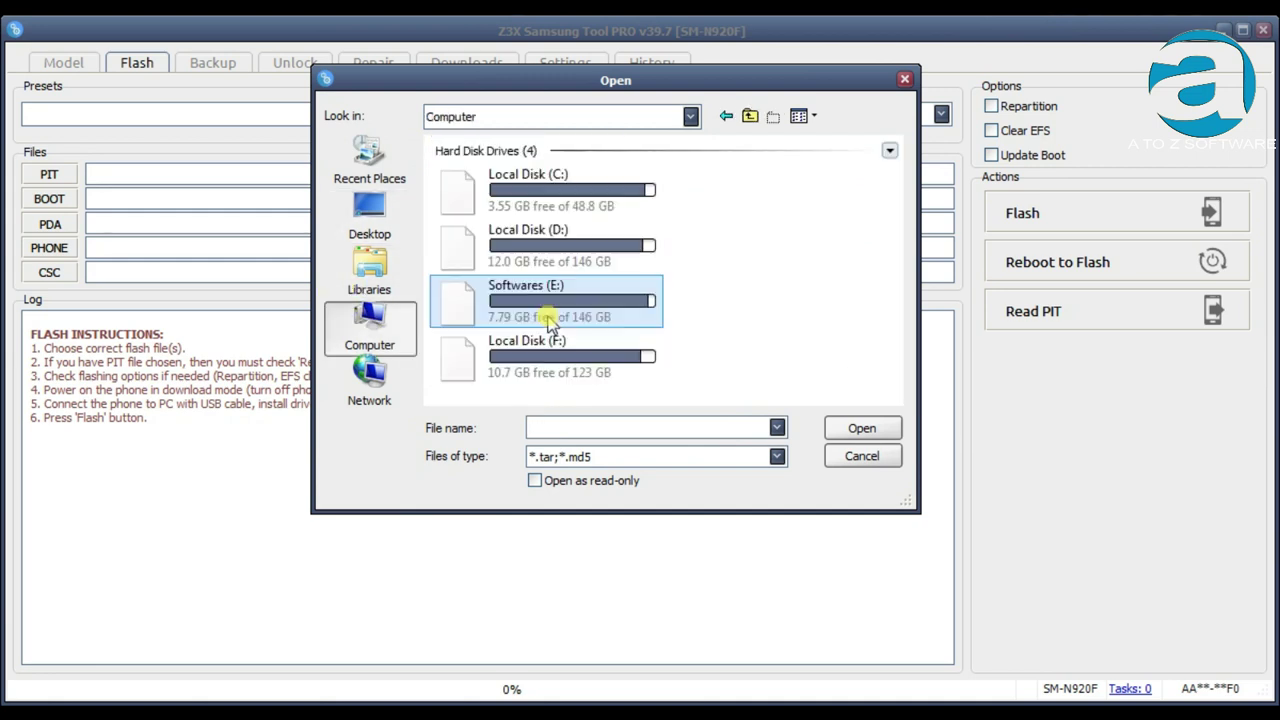
double_click(568, 292)
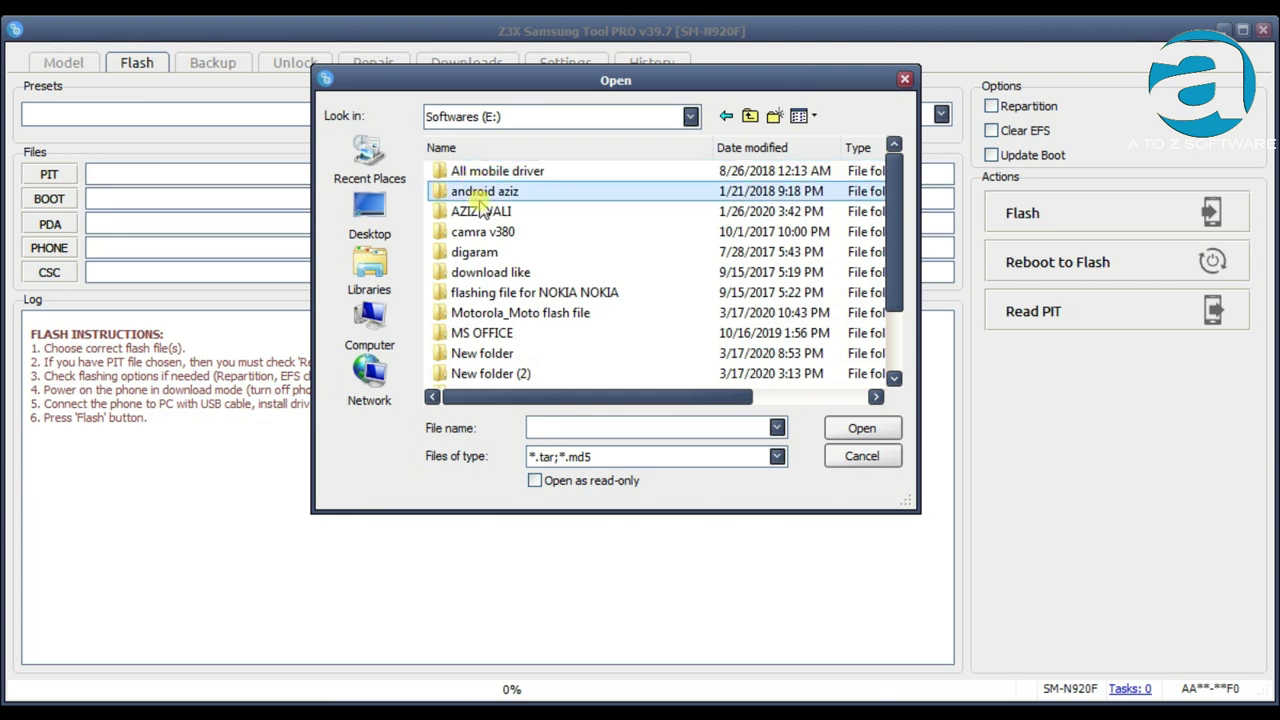
click(512, 292)
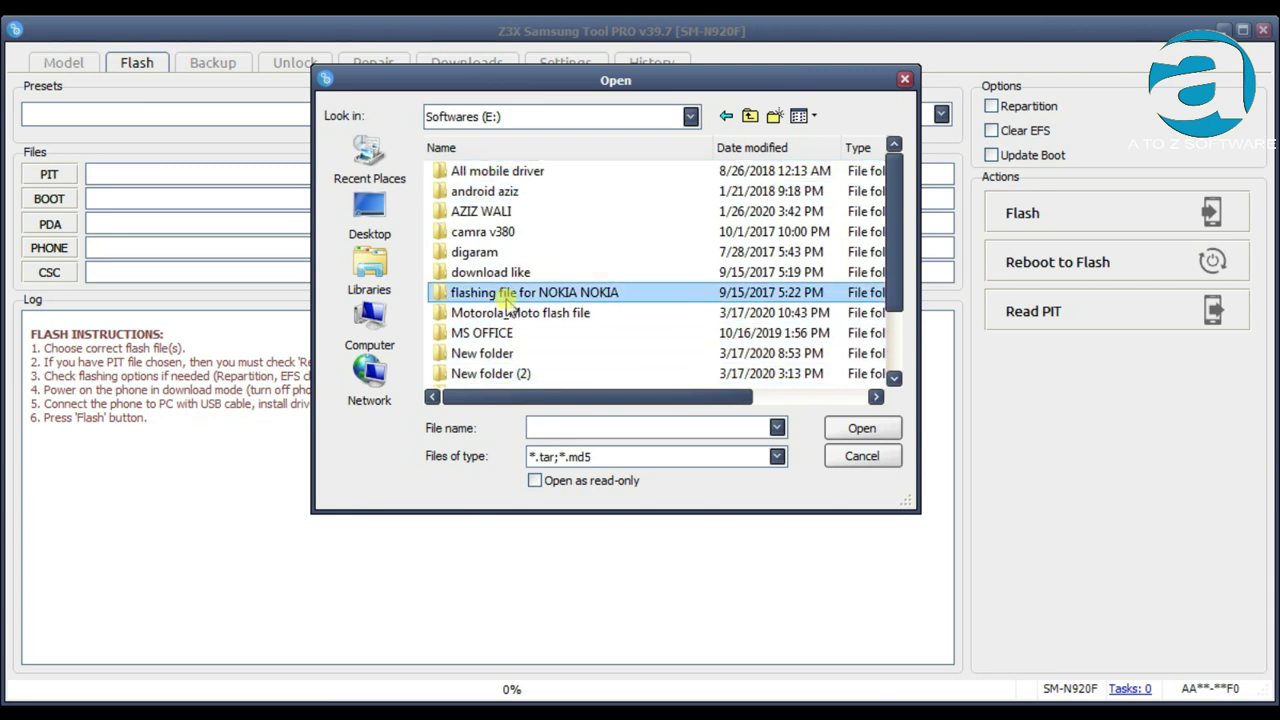
scroll(512, 300, down, 2)
click(510, 314)
double_click(508, 313)
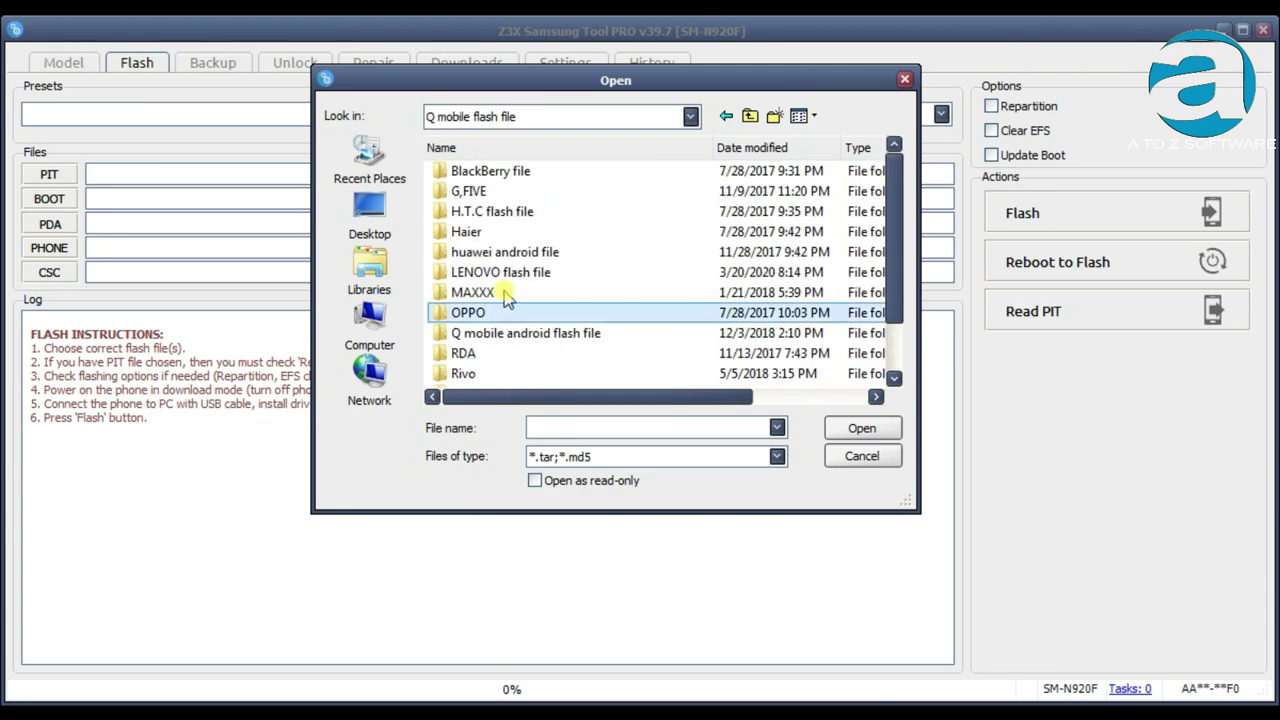
click(750, 116)
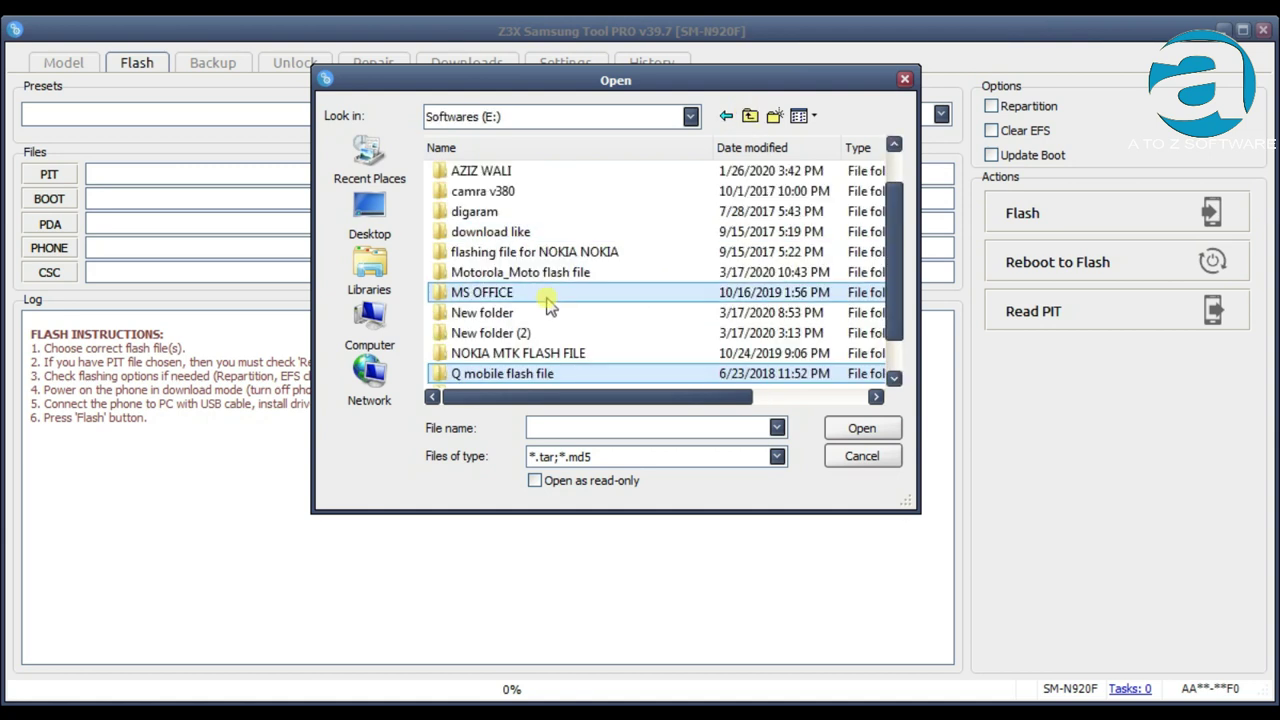
Load N920PVPS3DRF1_N920PSPT3DRF1_N920PVPS3DRF1_HOME.tar.md5 from SAMSUNG FILE #3\New folder\Not 5 as the PDA file.
click(523, 352)
scroll(523, 356, down, 1)
double_click(520, 333)
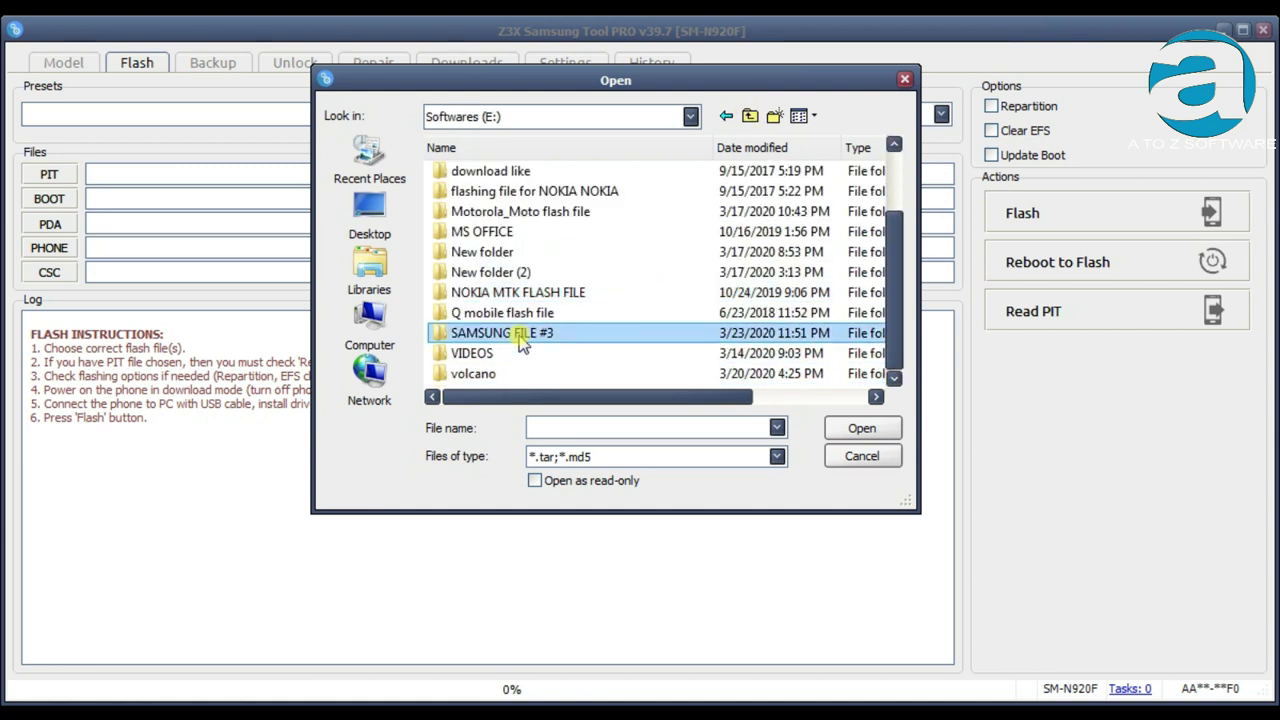
double_click(478, 171)
click(460, 193)
click(476, 171)
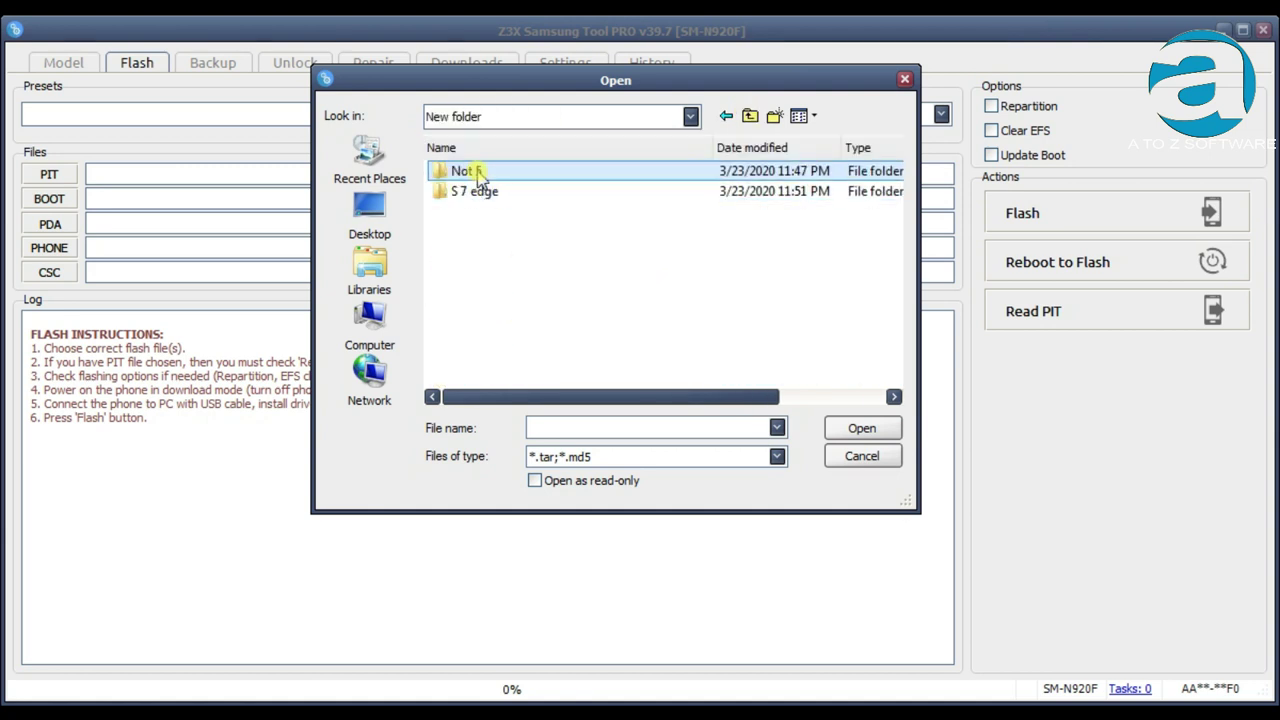
double_click(478, 172)
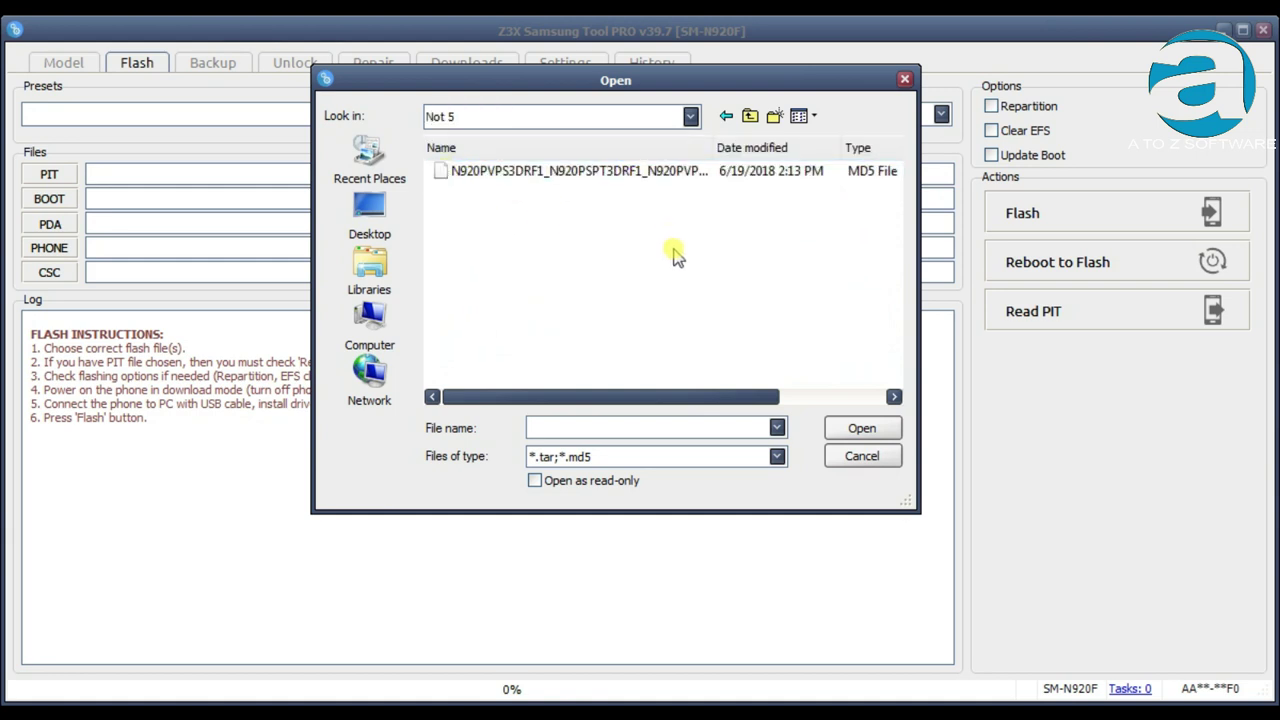
double_click(506, 174)
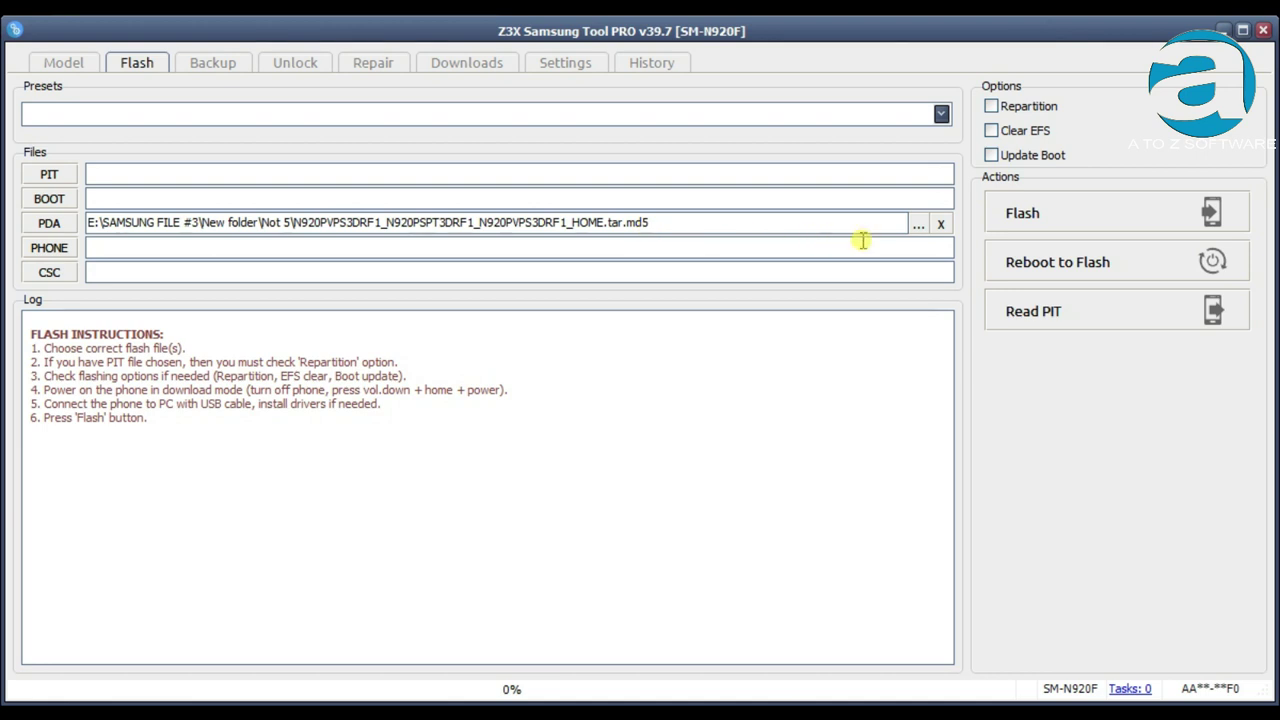
Examine the PDA file's path and the list of images contained in the firmware package.
drag(101, 226, 651, 221)
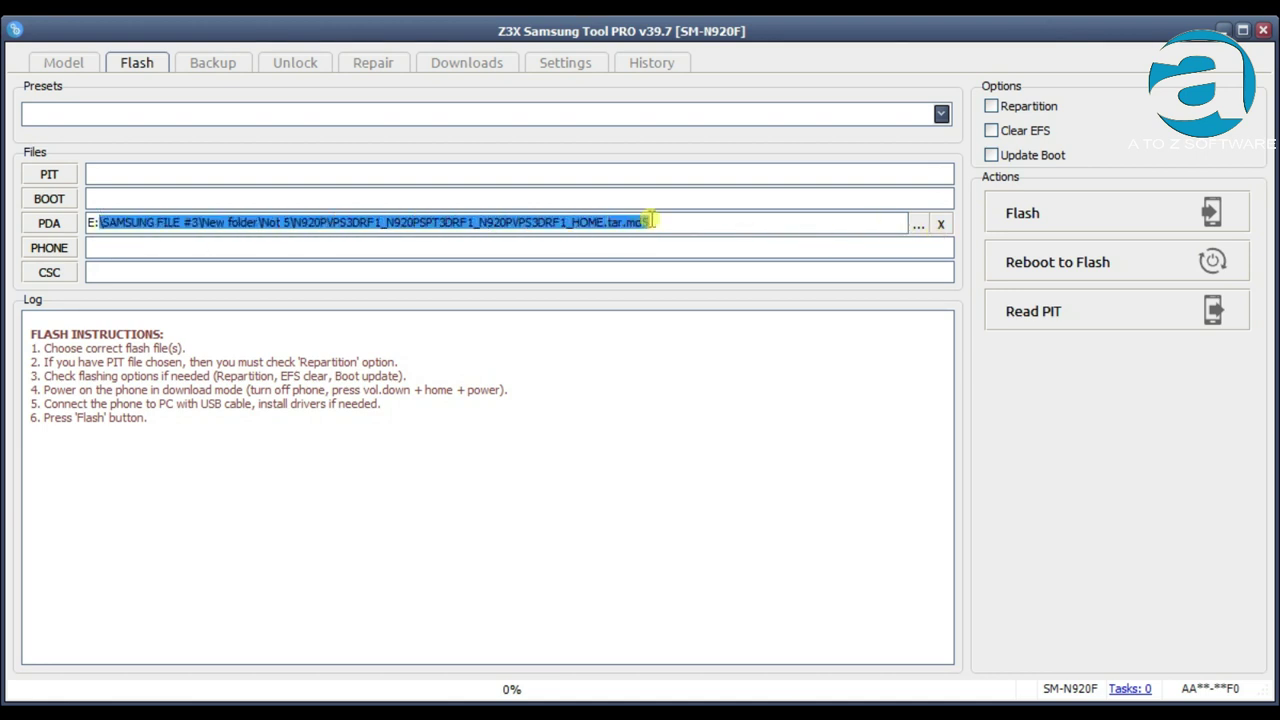
click(158, 222)
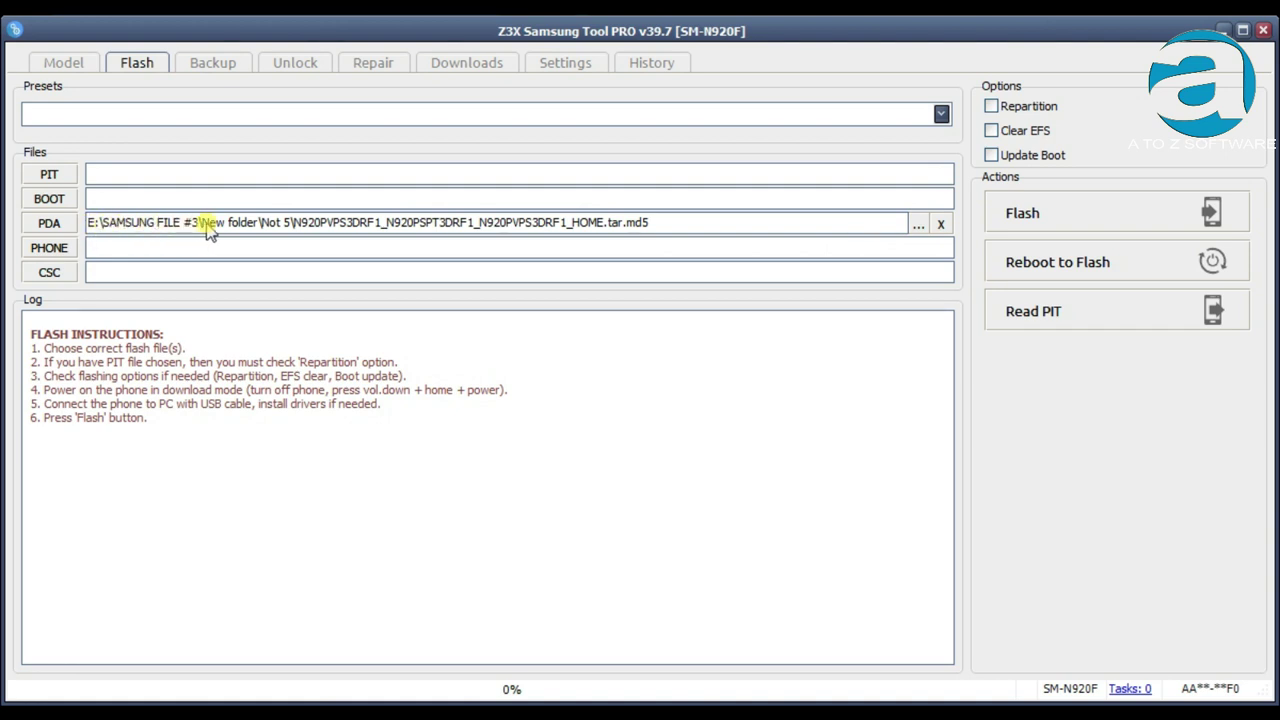
click(918, 224)
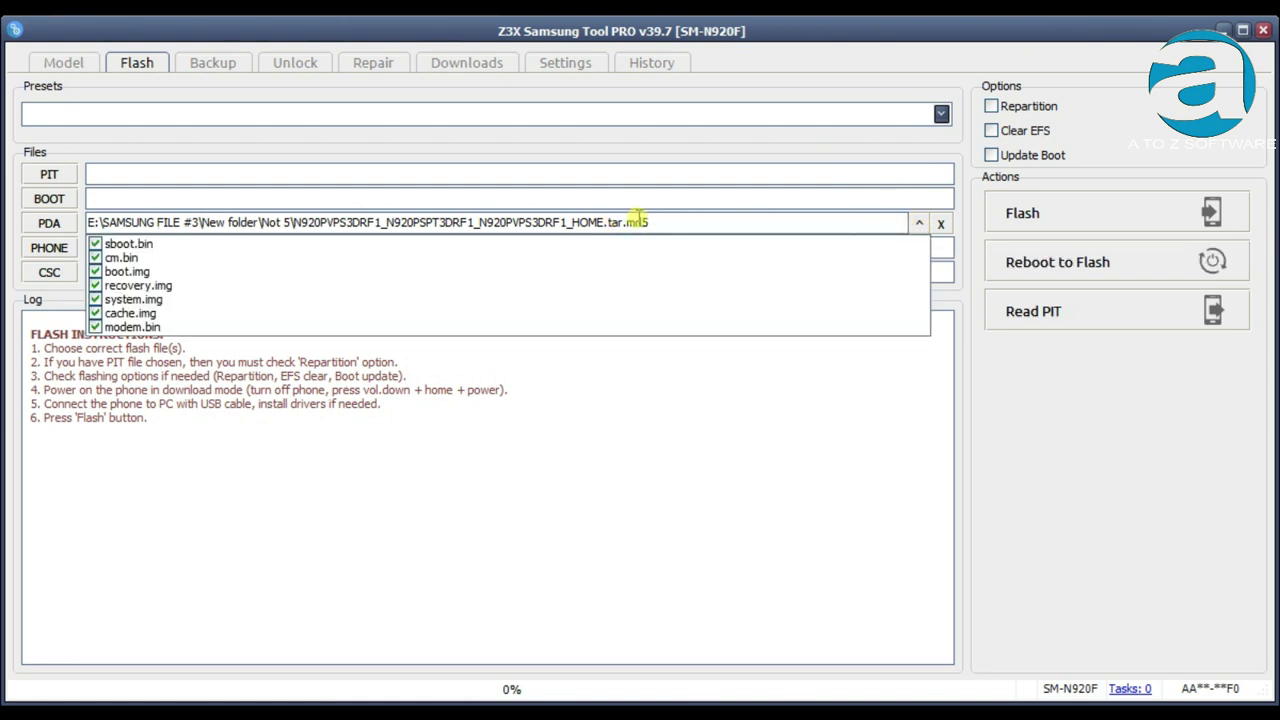
drag(650, 222, 148, 222)
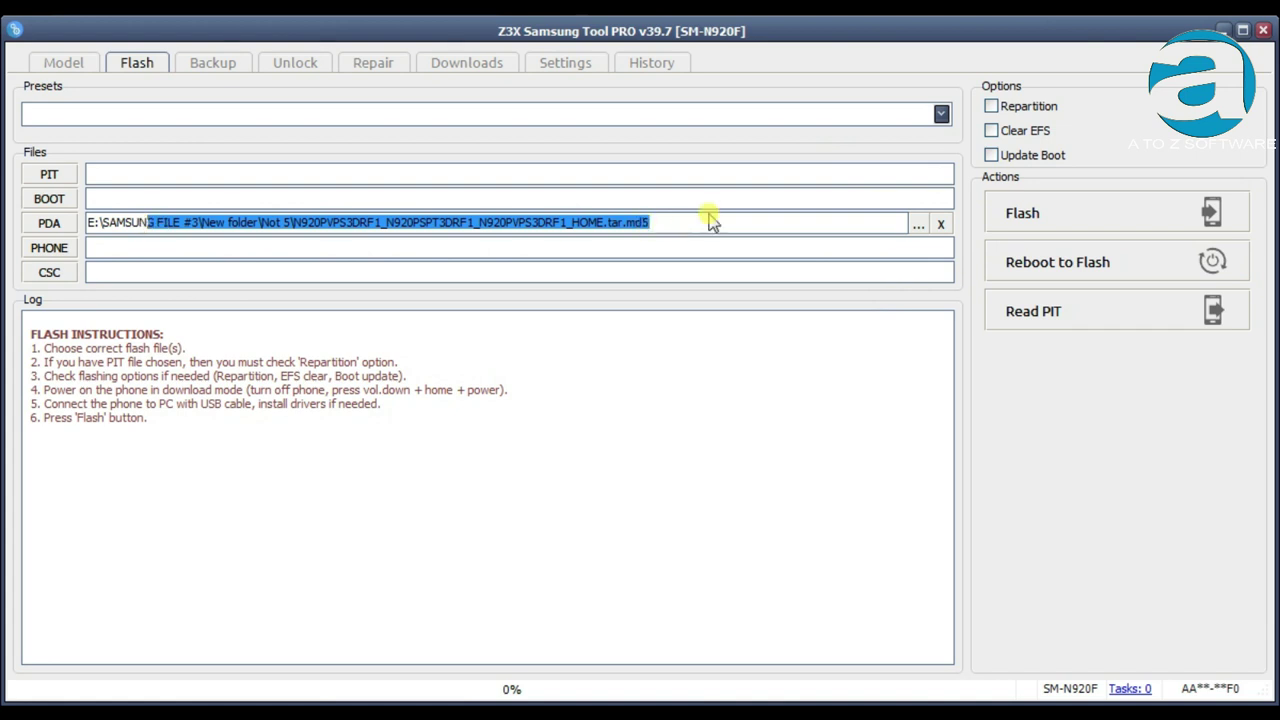
click(920, 226)
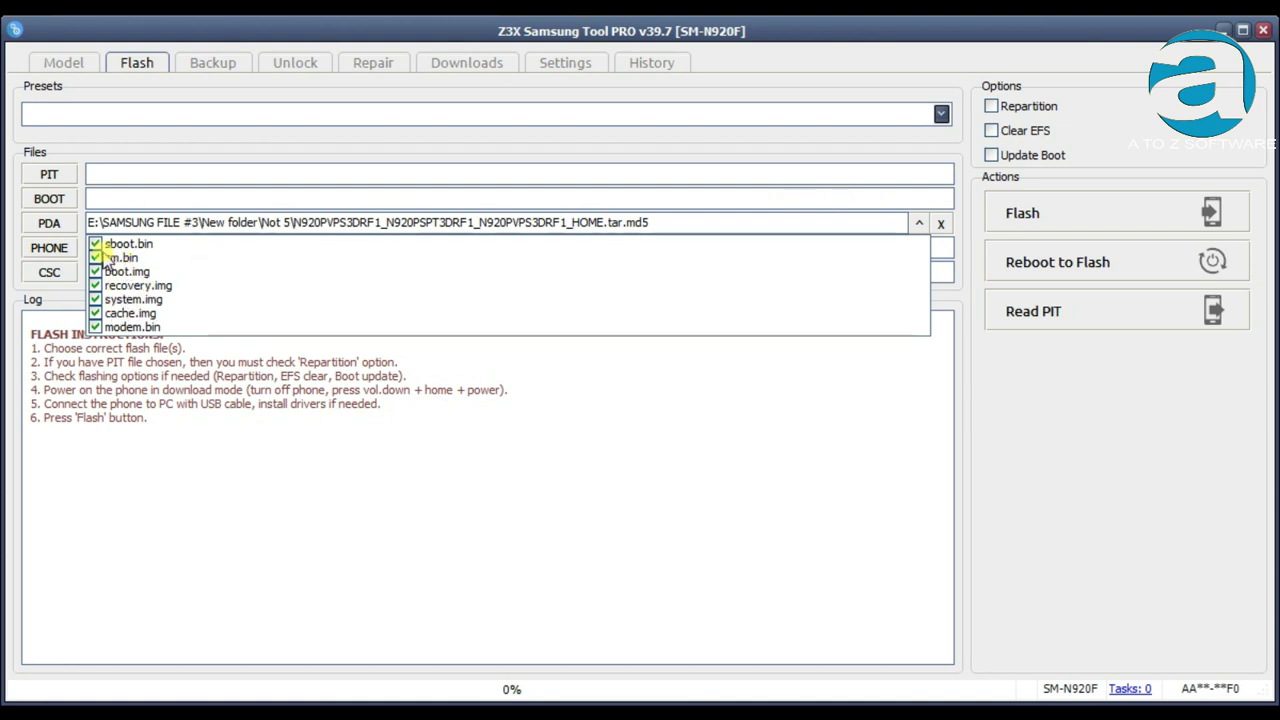
click(407, 285)
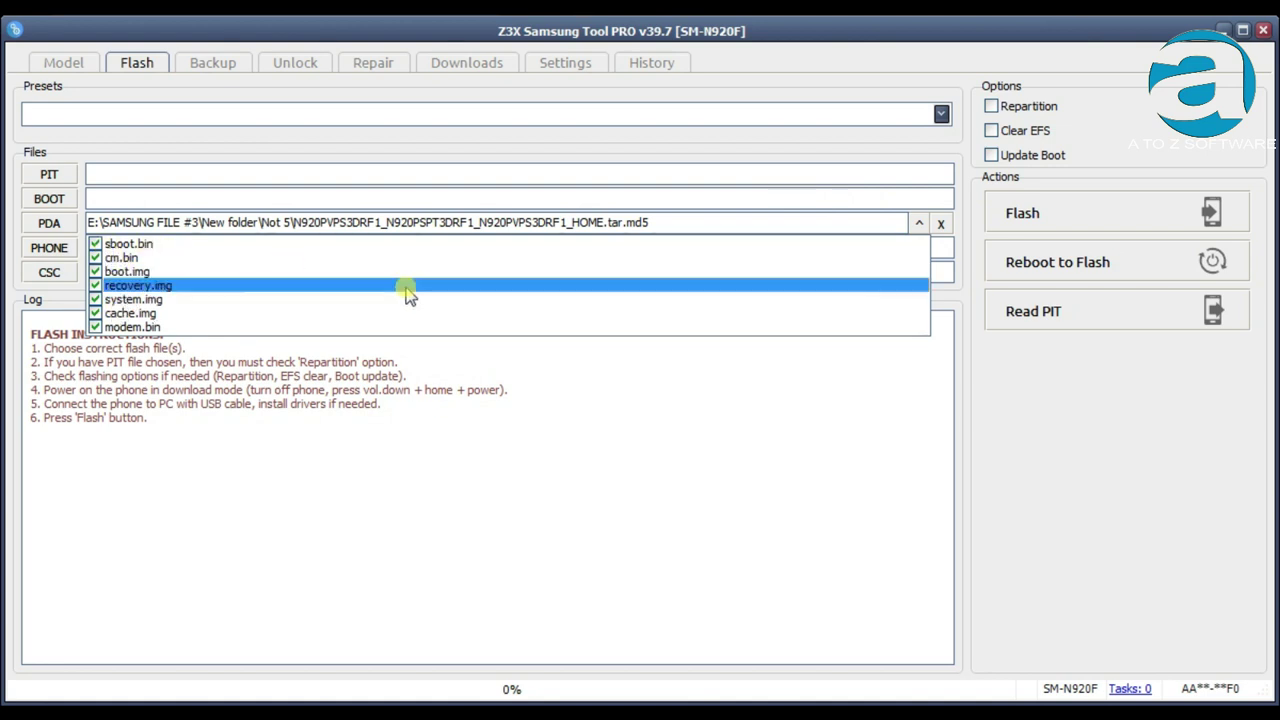
click(919, 223)
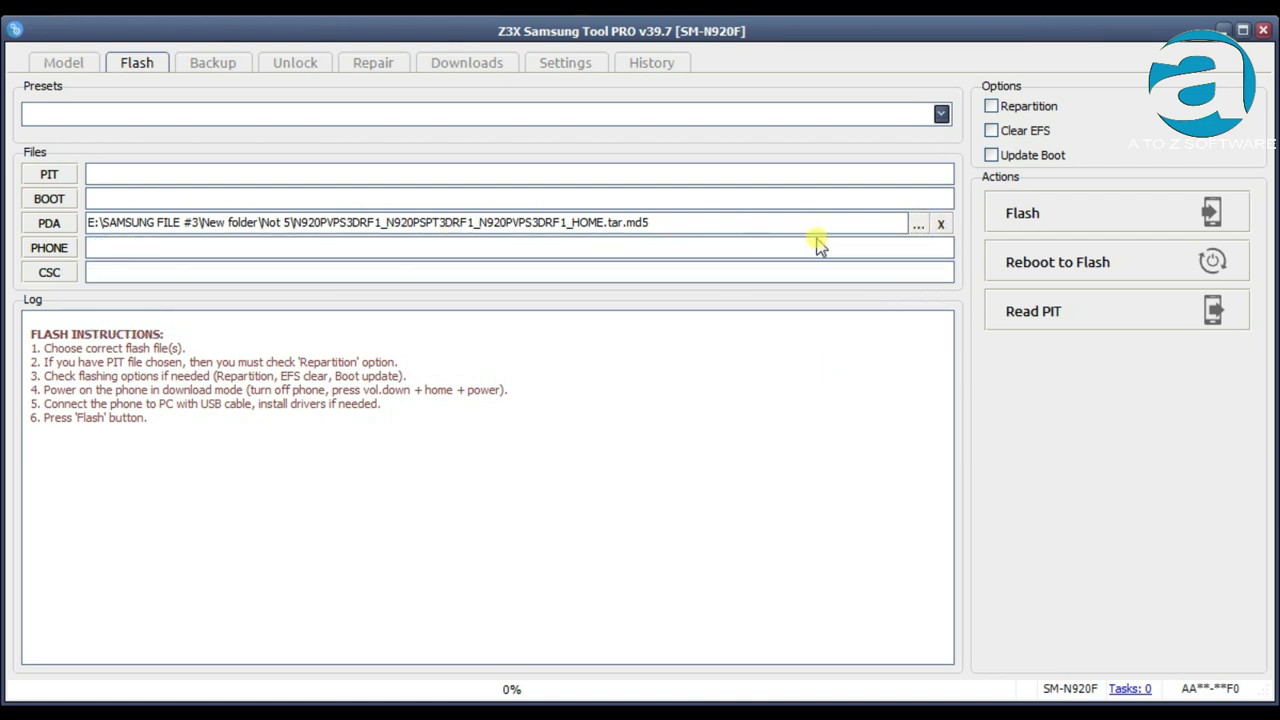
Exclude modem.bin, cache.img, sboot.bin, cm.bin and boot.img from the PDA firmware package.
click(919, 223)
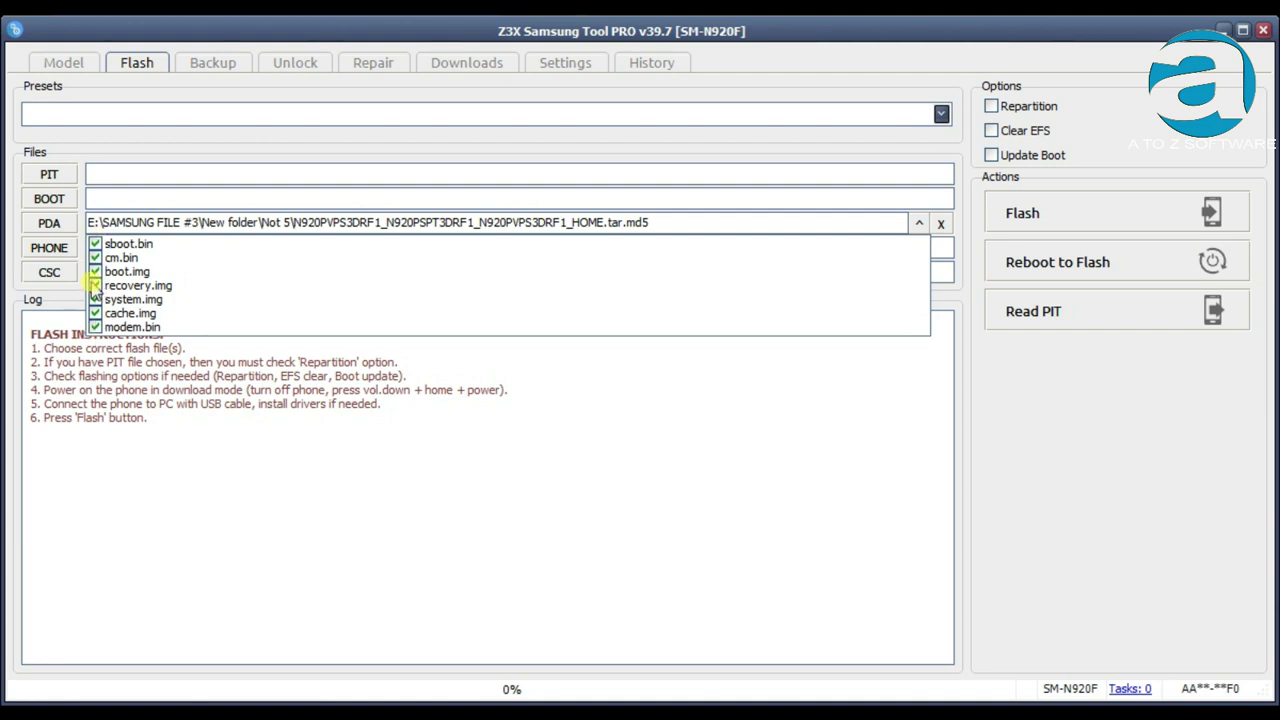
click(95, 327)
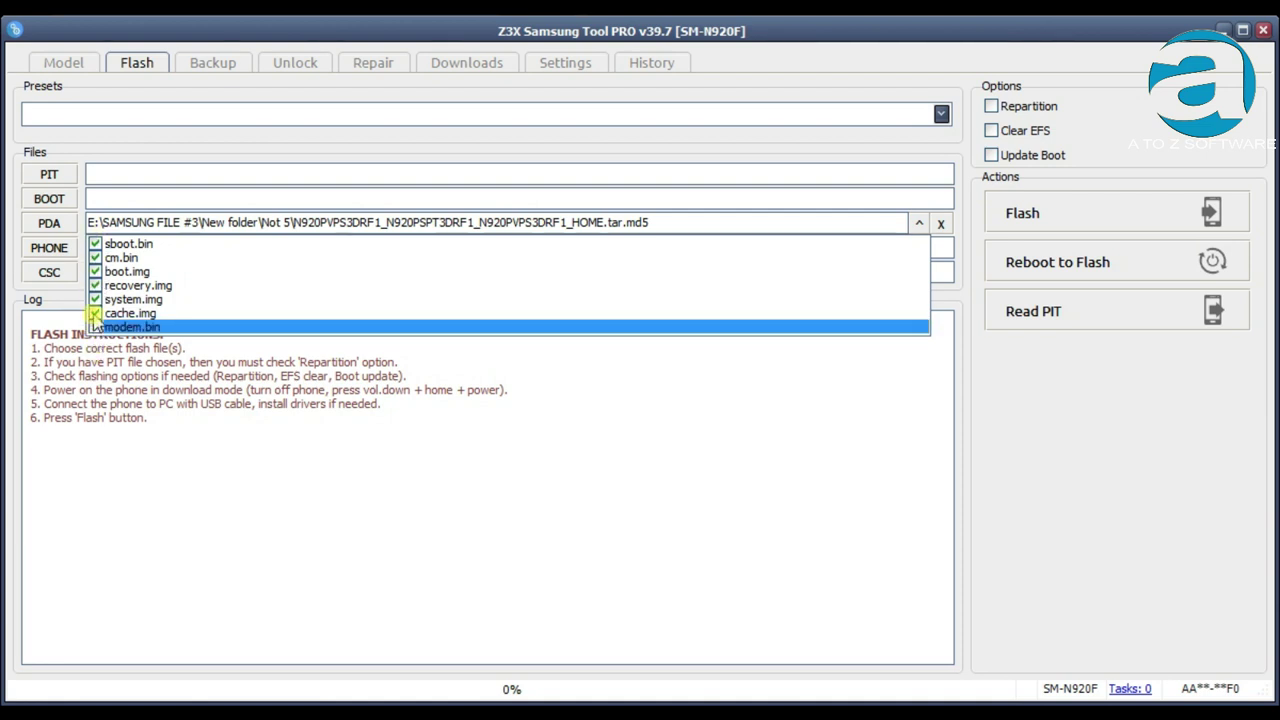
click(95, 313)
click(95, 243)
click(95, 257)
click(95, 271)
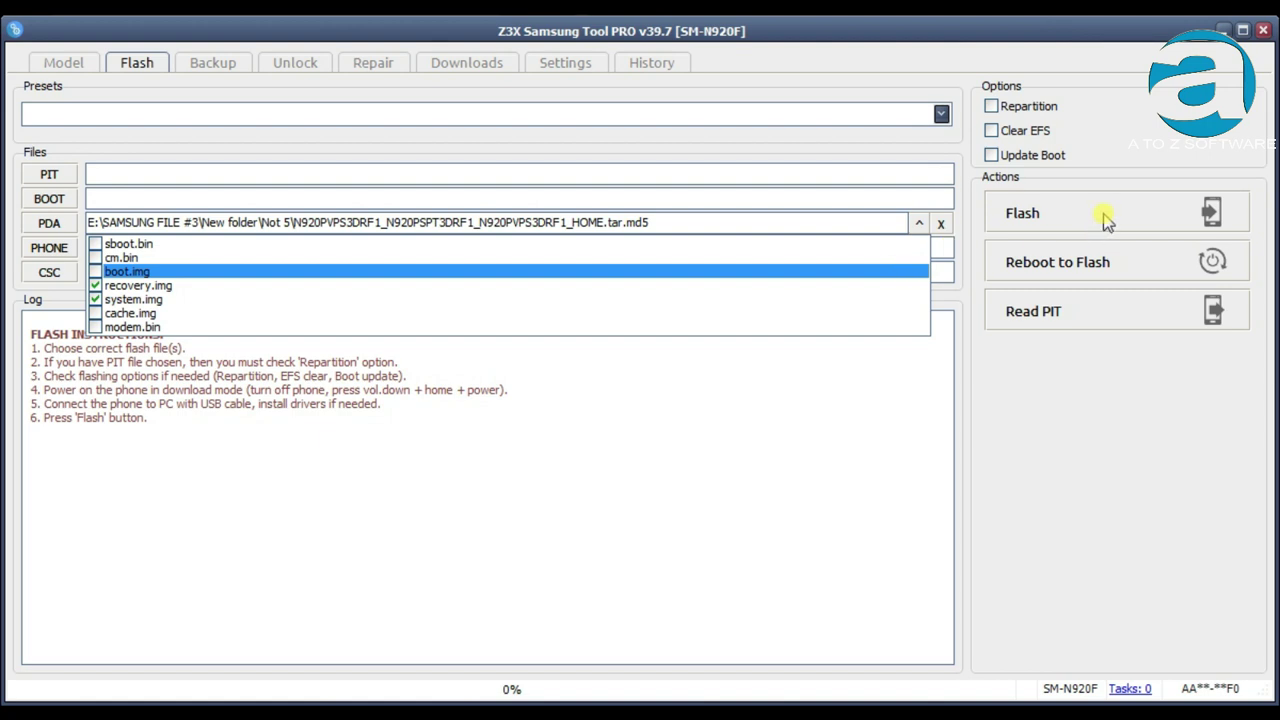
Include sboot.bin, cm.bin, boot.img, cache.img and modem.bin in the PDA package again, and clear the PDA file.
click(95, 243)
click(95, 257)
click(95, 271)
click(95, 313)
click(96, 328)
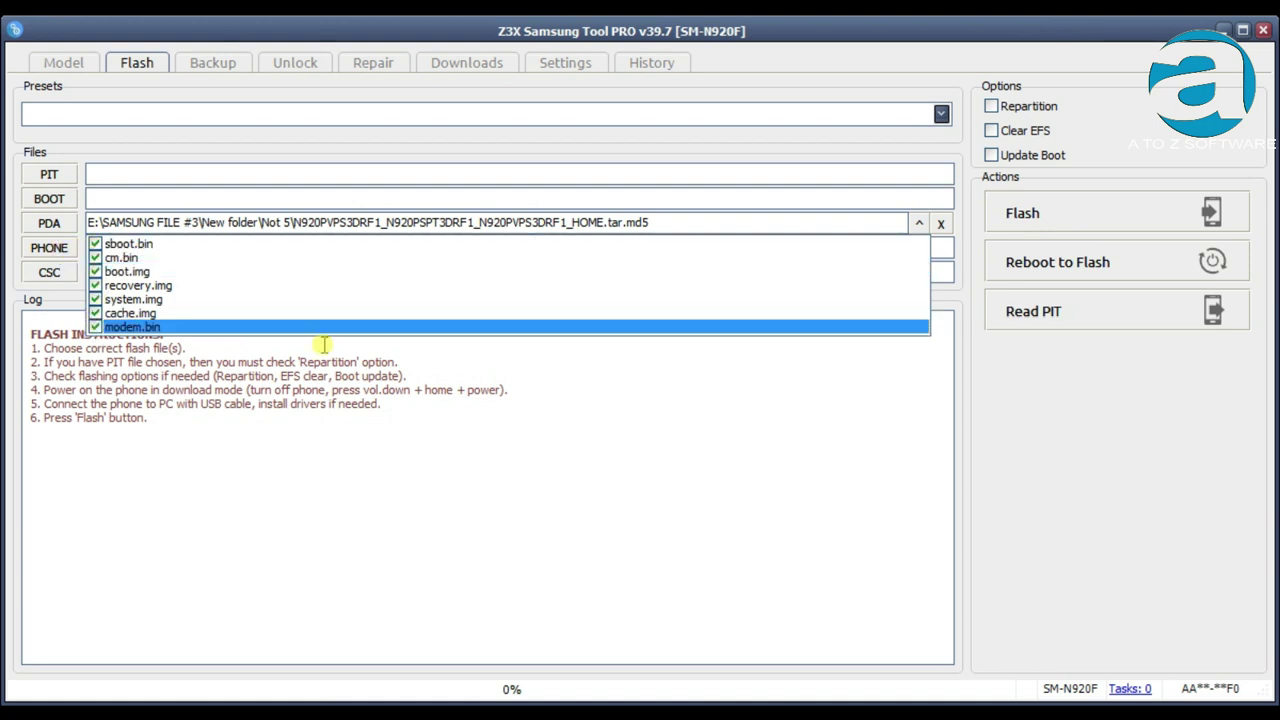
click(303, 472)
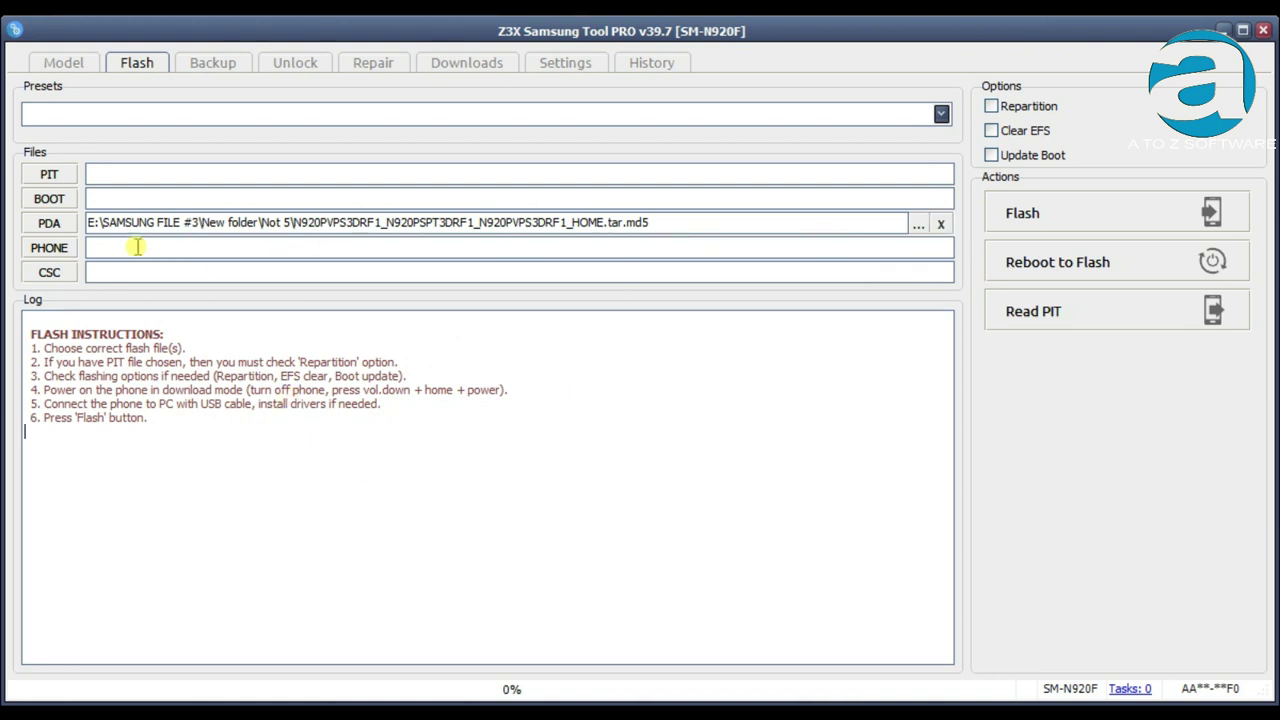
click(942, 226)
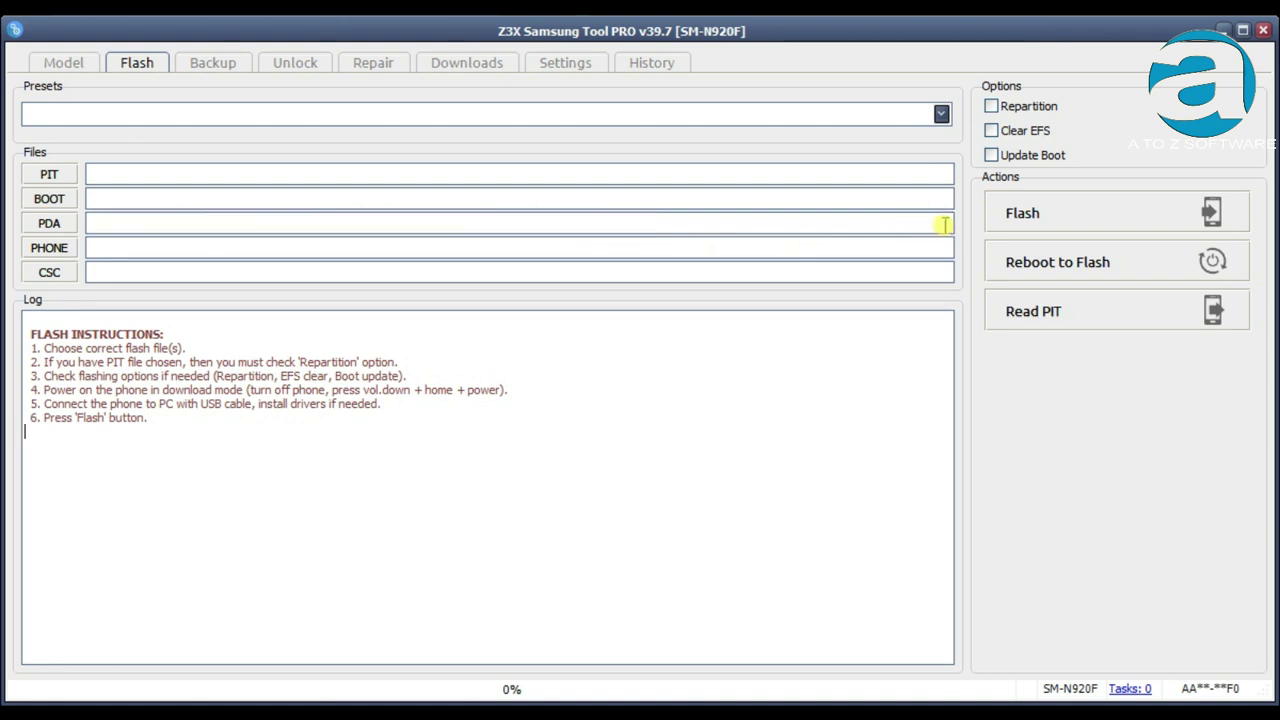
Load BL_G935AUCUACSF1_CL15151201_QB24093689_REV02_user_low_ship_MULTI_CERT.tar.md5 from the S 7 edge folder as the BOOT file.
click(50, 200)
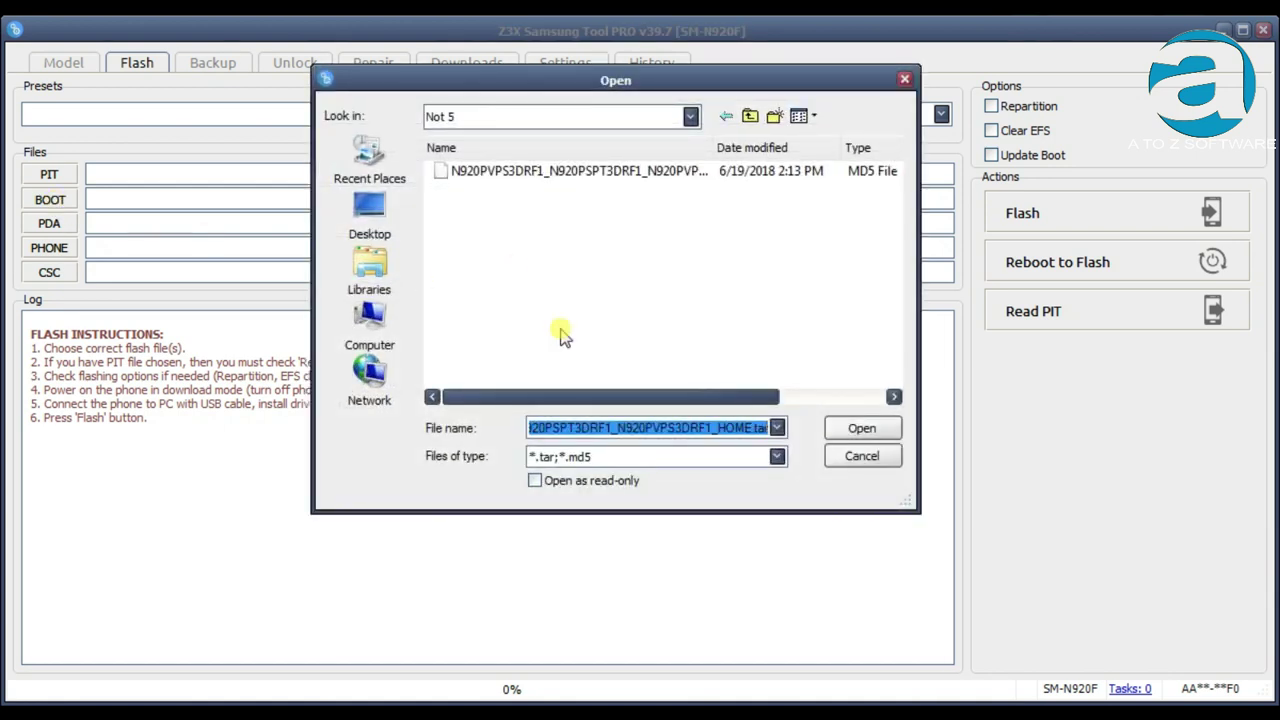
click(560, 335)
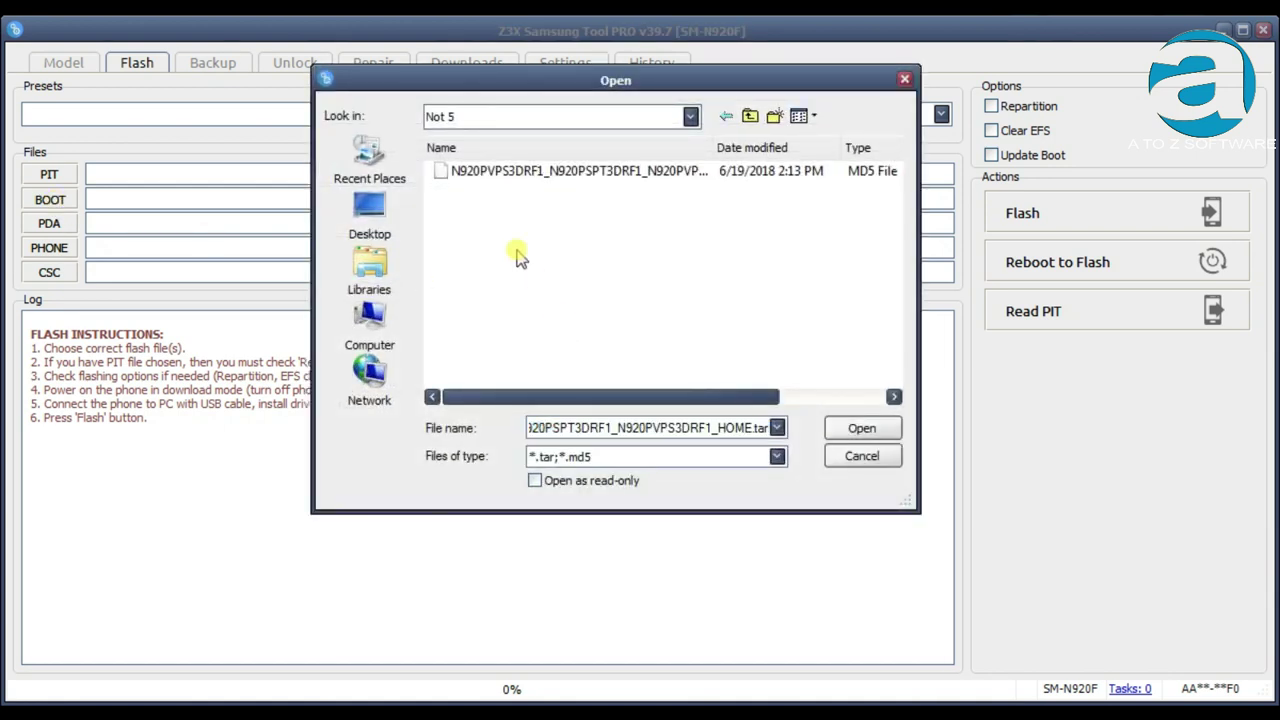
click(748, 118)
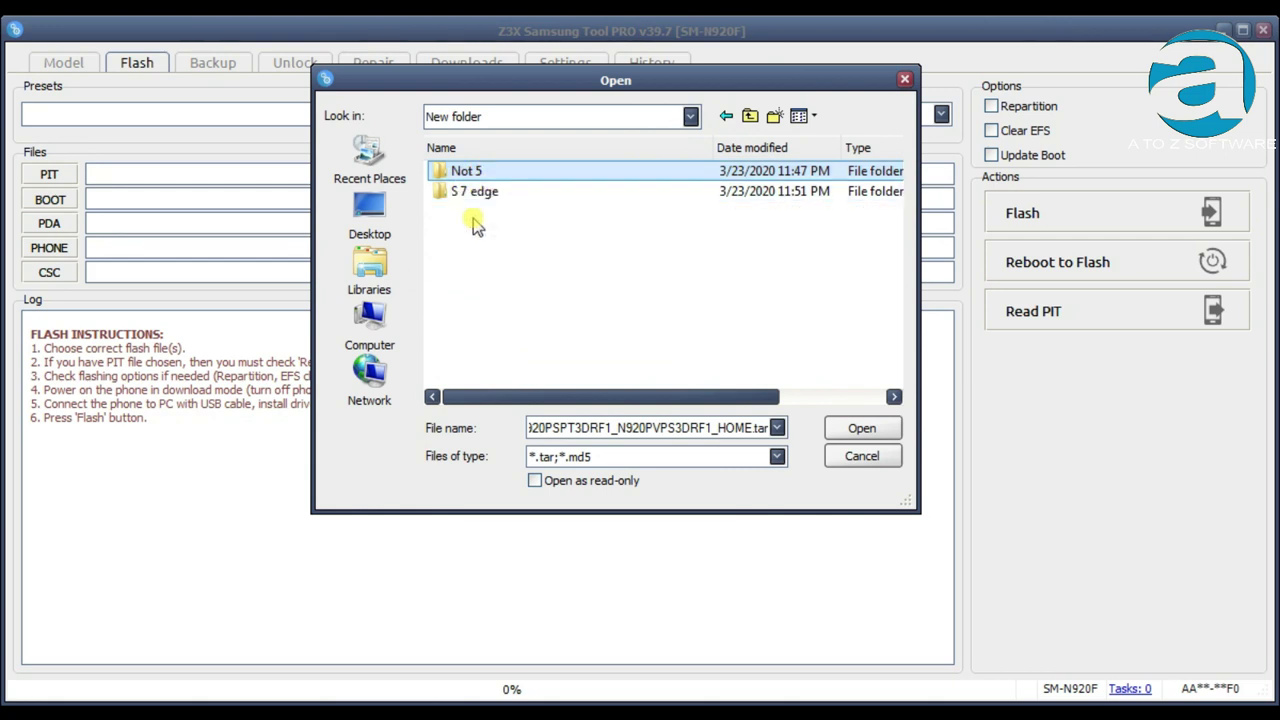
click(471, 197)
double_click(474, 200)
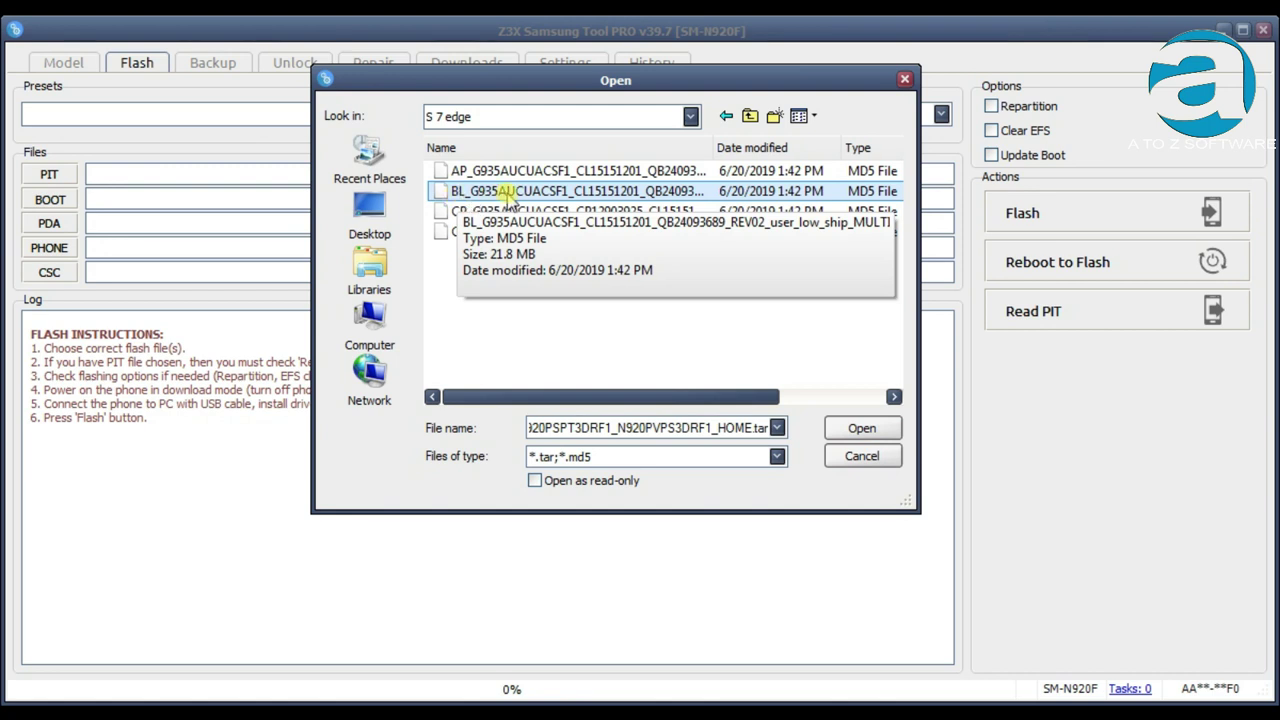
click(474, 199)
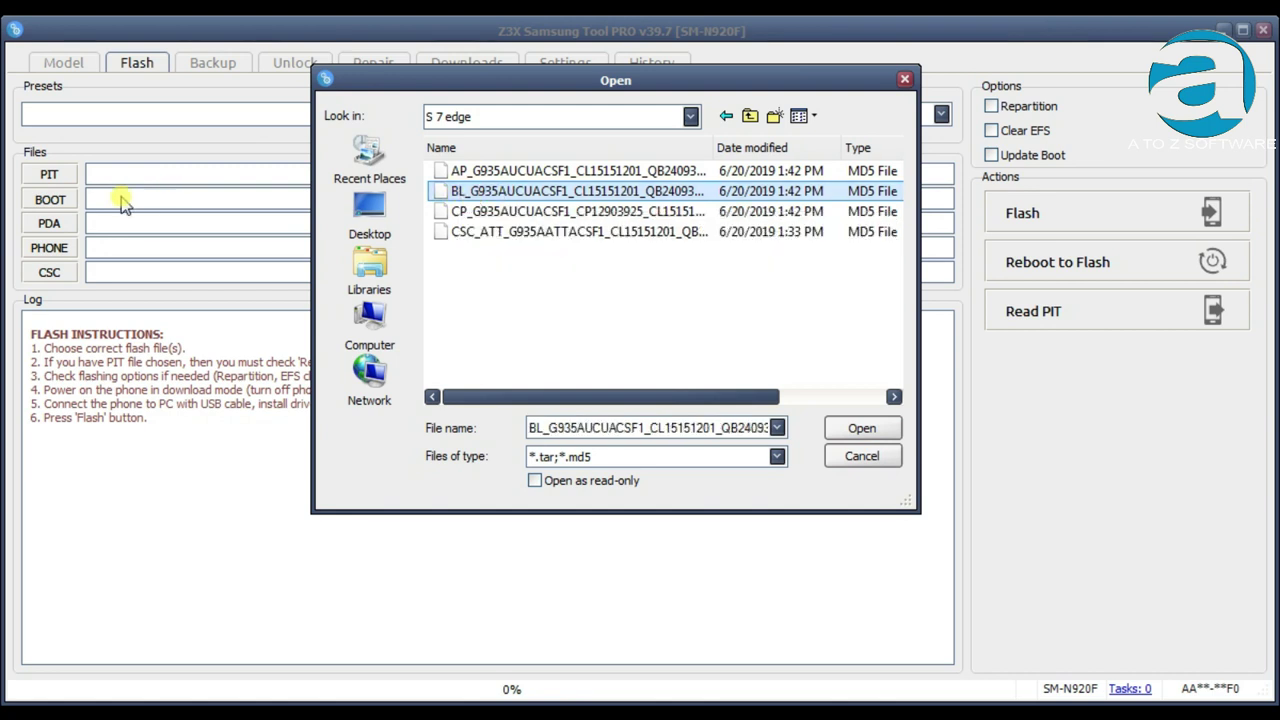
double_click(515, 195)
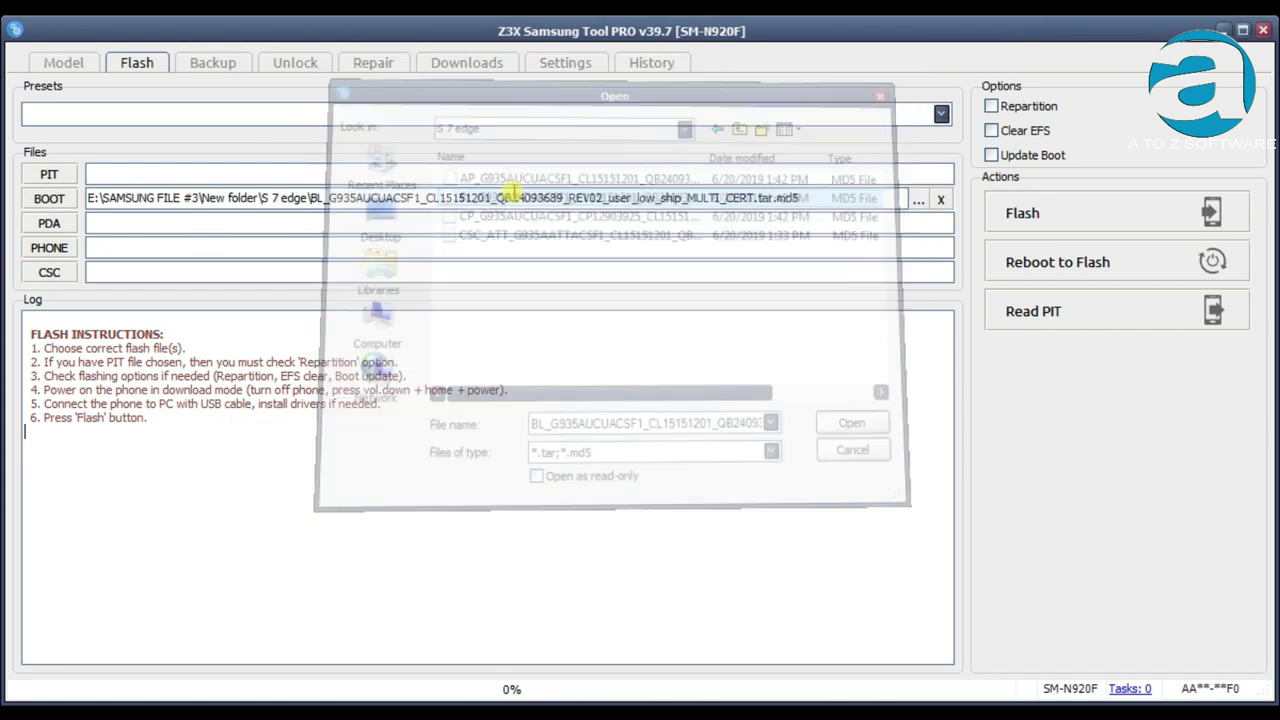
Load AP_G935AUCUACSF1_CL15151201_QB24093689_REV02_user_low_ship_MULTI_CERT_meta.tar.md5 from the S 7 edge folder as the PDA file.
click(50, 224)
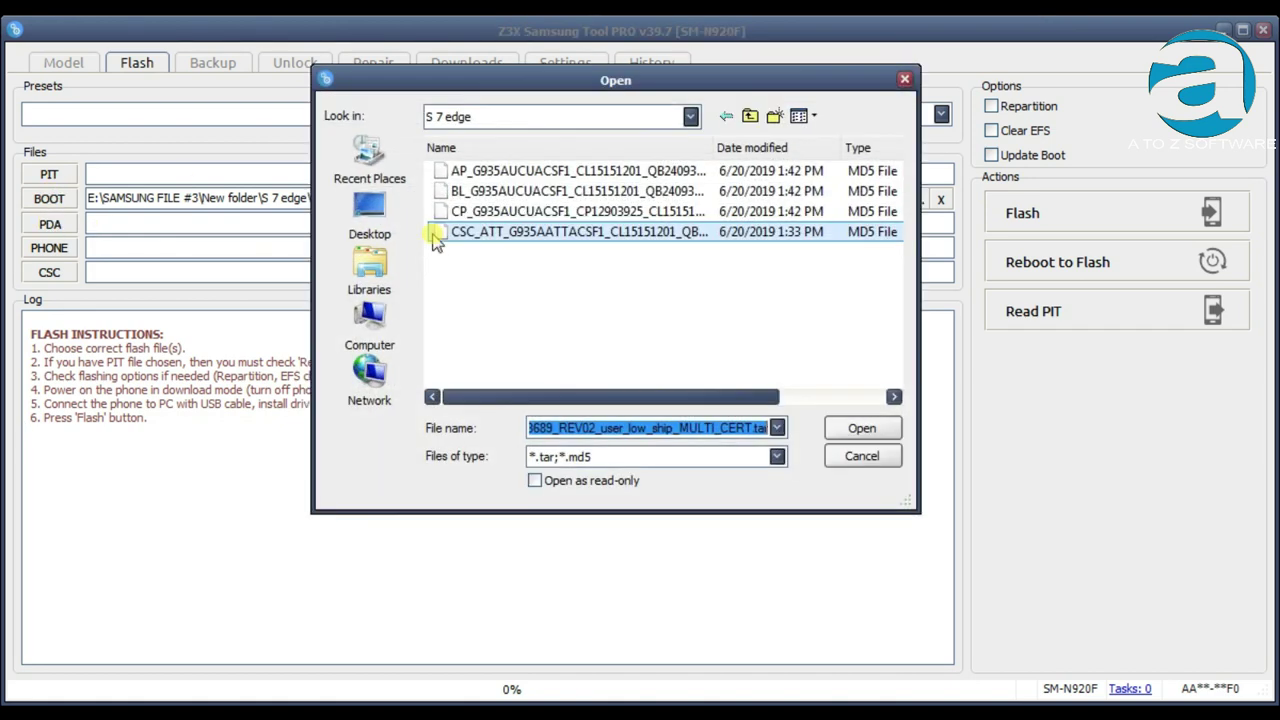
click(497, 178)
double_click(497, 178)
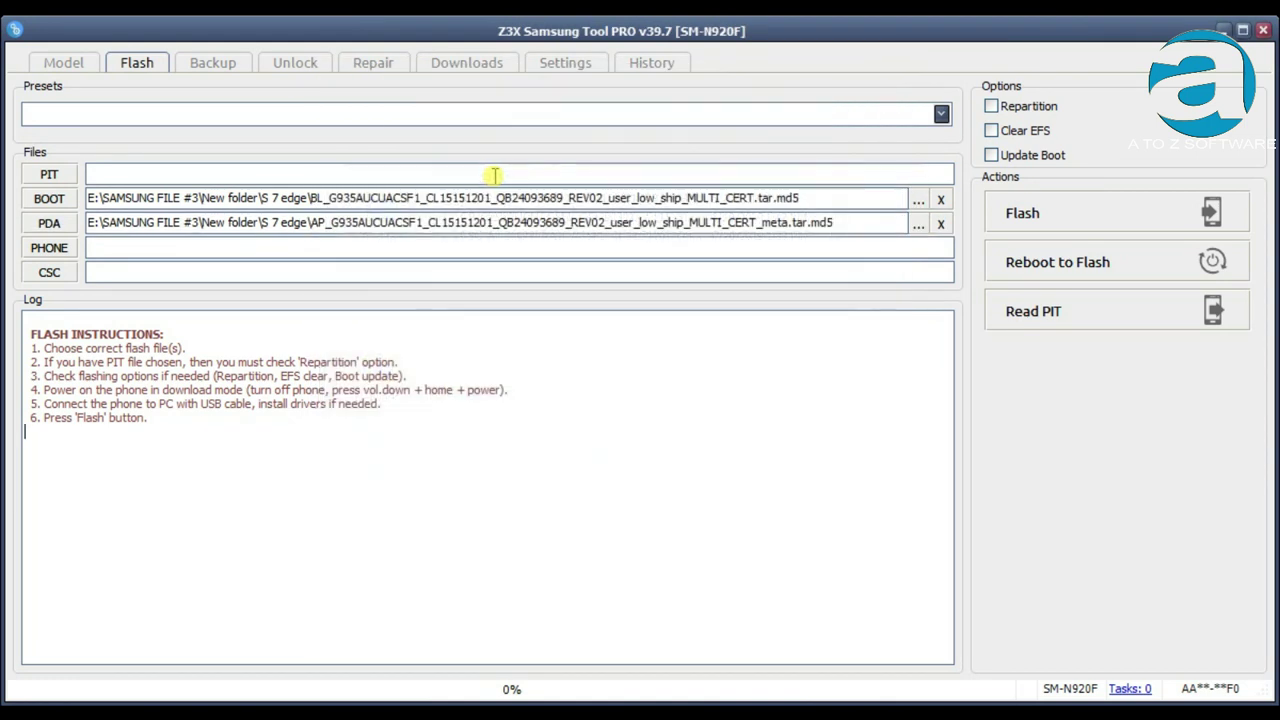
Load CP_G935AUCUACSF1_CP12903925_CL15151201_QB24093689_REV02_user_low_ship_MULTI_CERT.tar.md5 from the S 7 edge folder as the PHONE file.
click(46, 256)
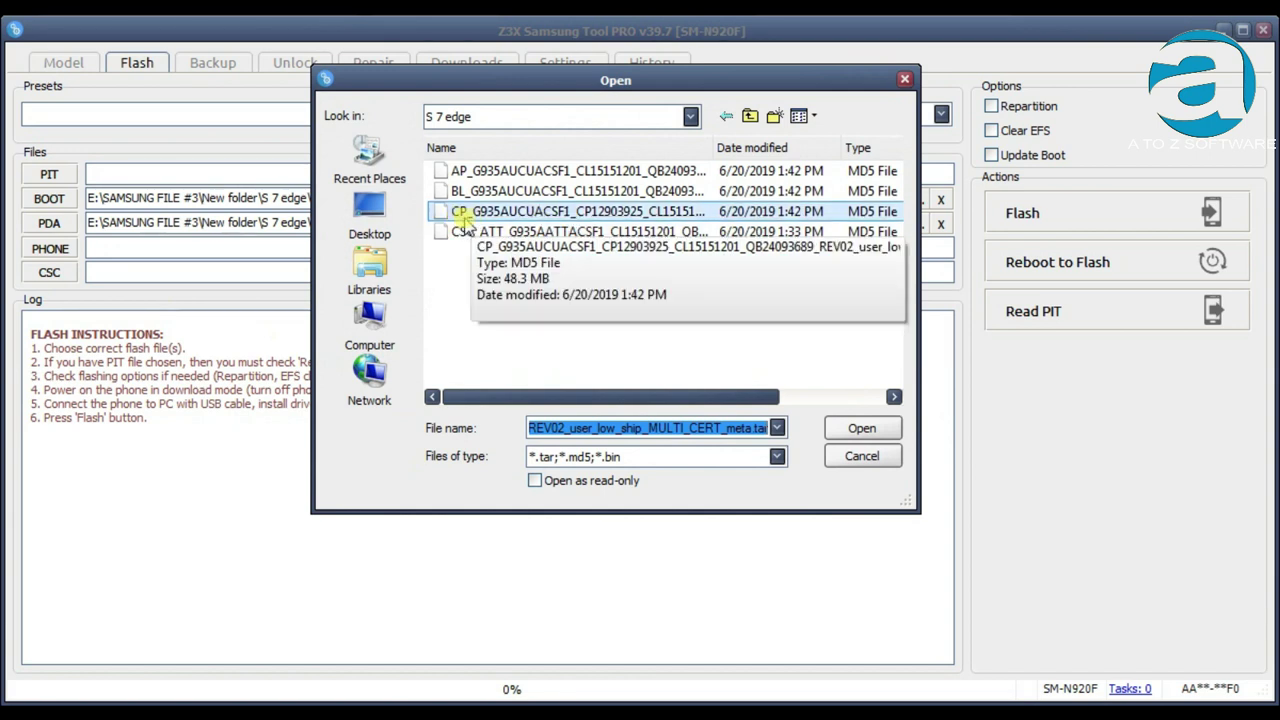
click(510, 221)
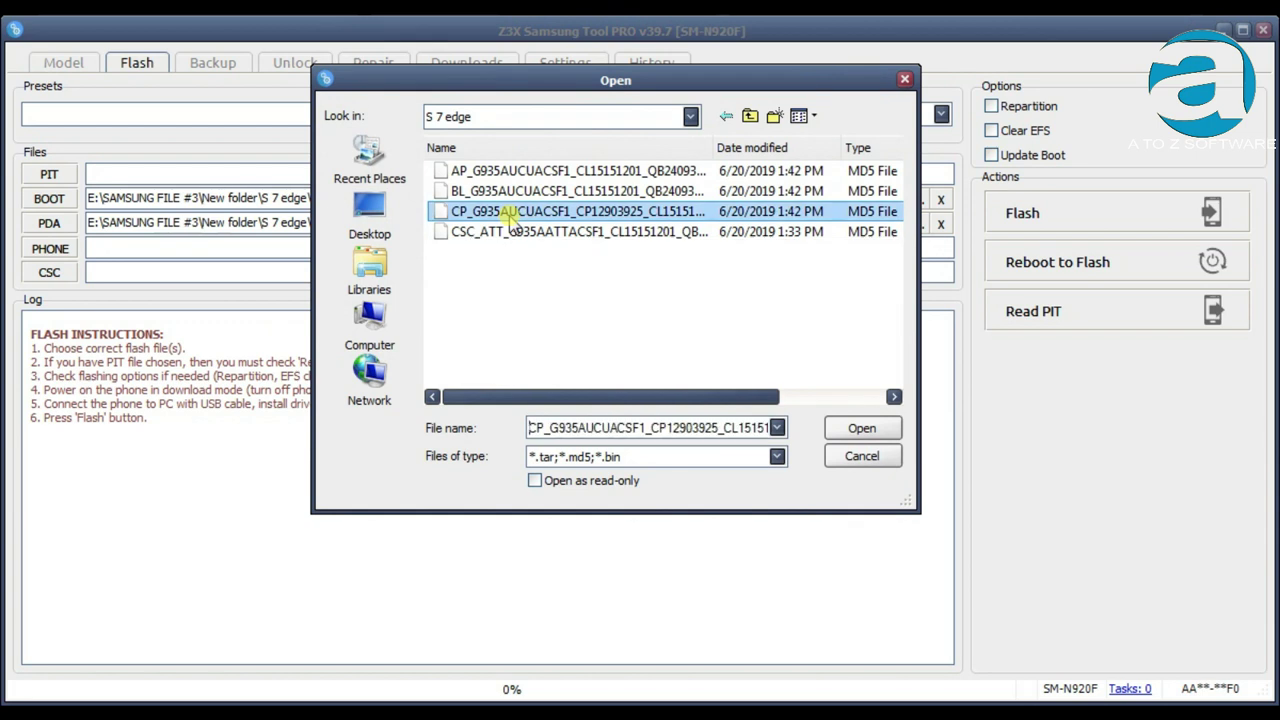
double_click(510, 221)
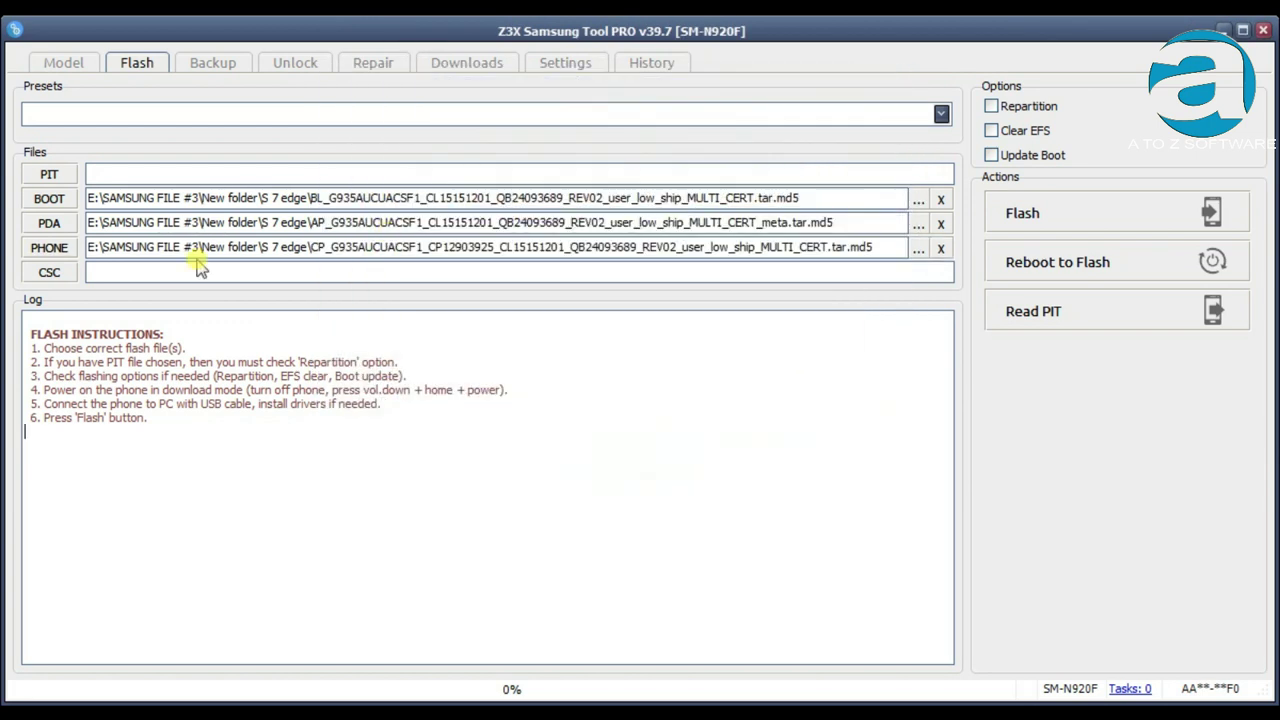
Load CSC_ATT_G935AATTACSF1_CL15151201_QB24093689_REV02_user_low_ship_MULTI_CERT.tar.md5 from the S 7 edge folder as the CSC file.
click(49, 272)
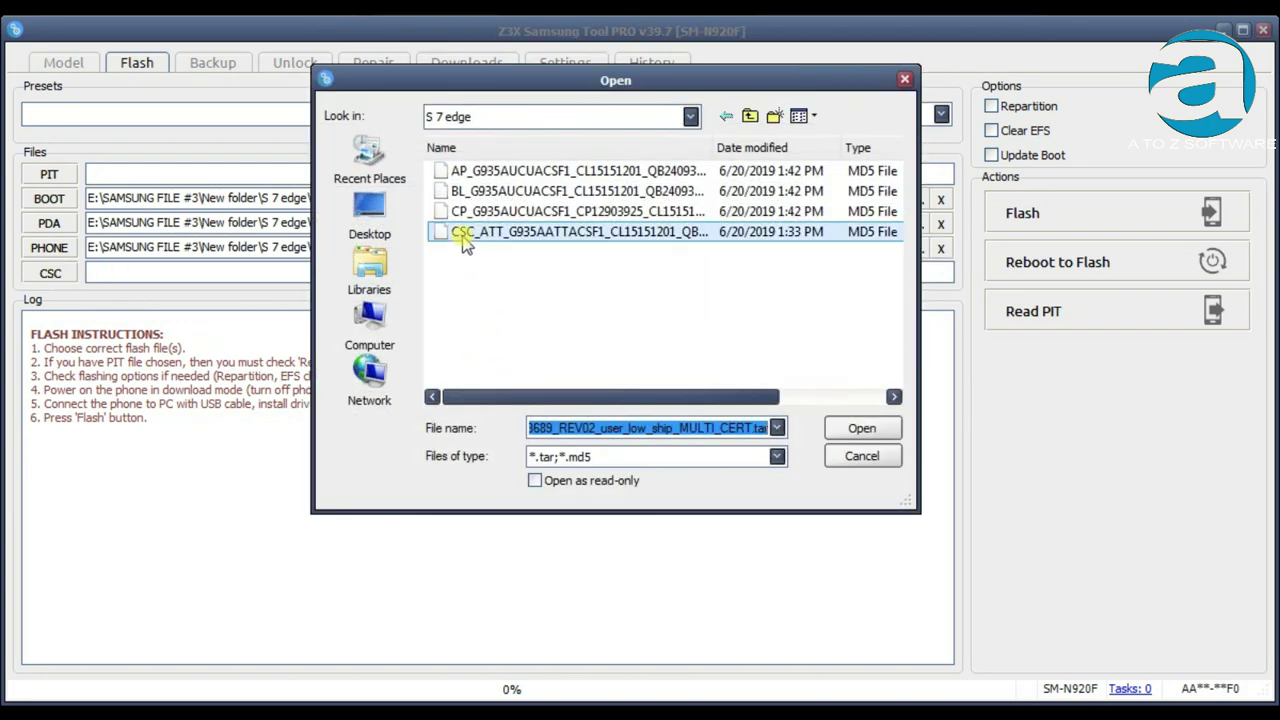
click(519, 241)
double_click(519, 241)
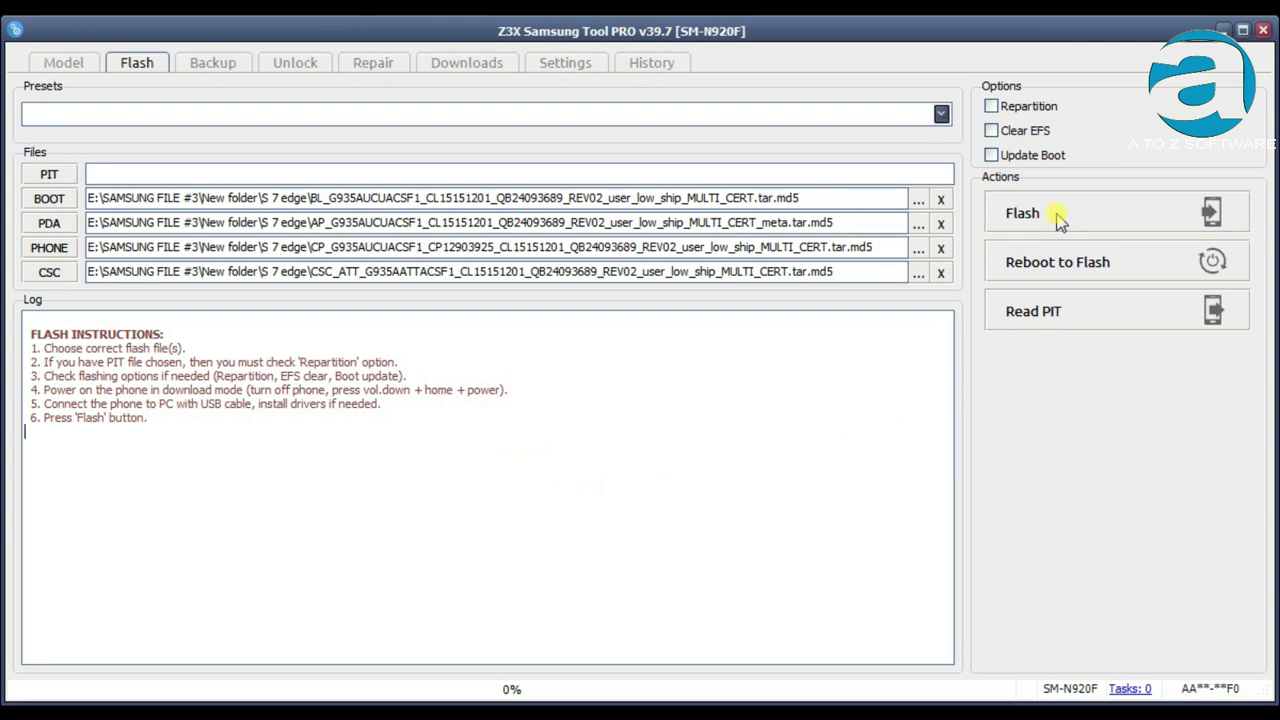
Clear the loaded BOOT, PDA, PHONE and CSC firmware files.
click(941, 200)
click(941, 223)
click(941, 248)
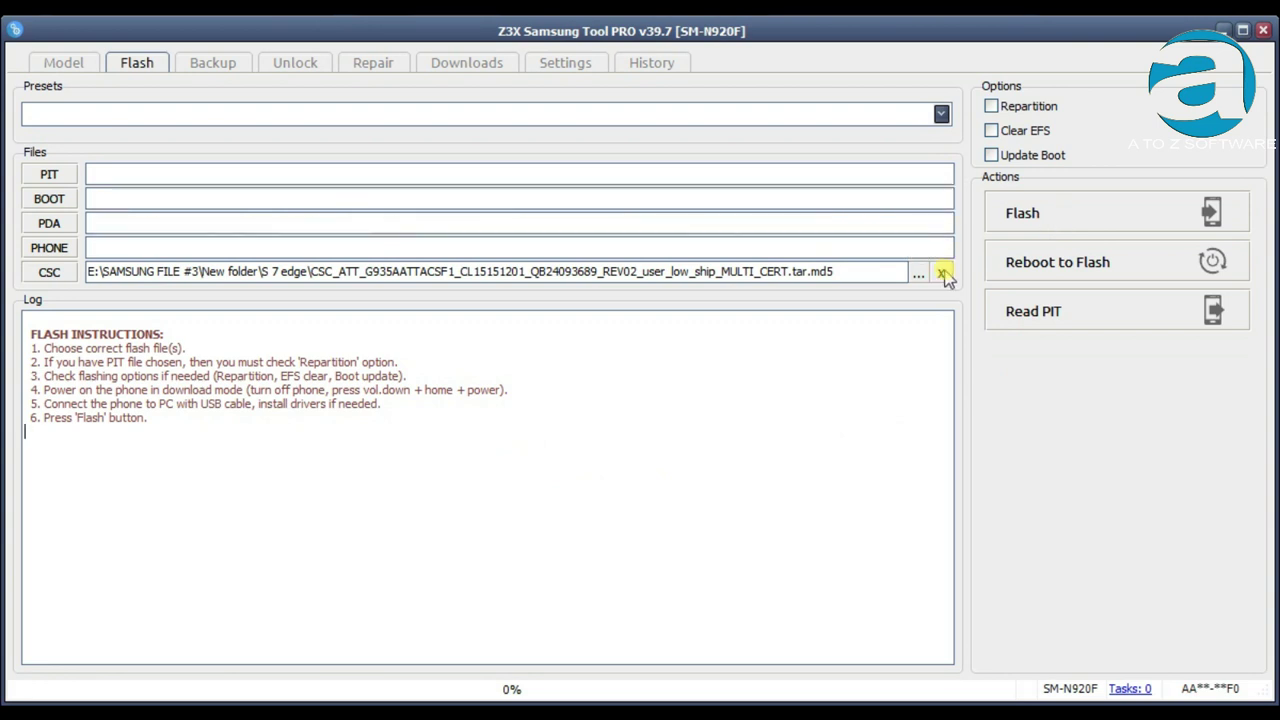
click(941, 272)
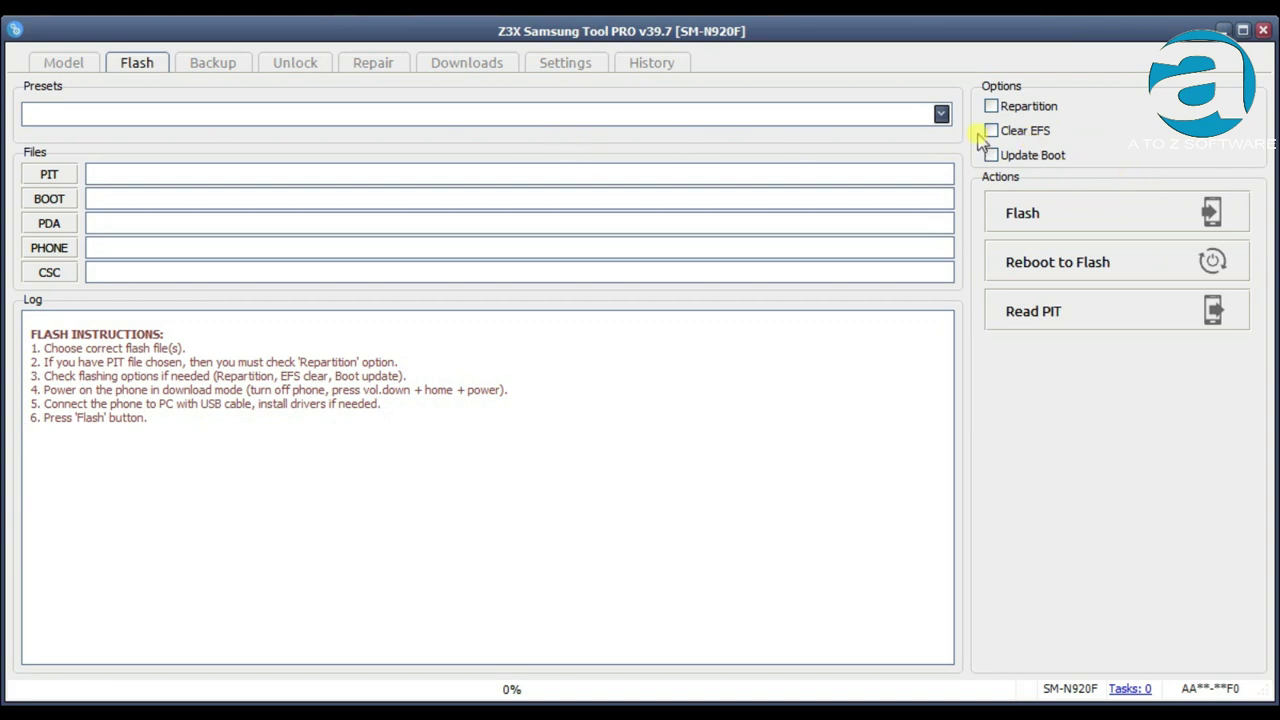
Review the Backup instructions and actions alongside the Flash options and the Unlock functions.
click(229, 64)
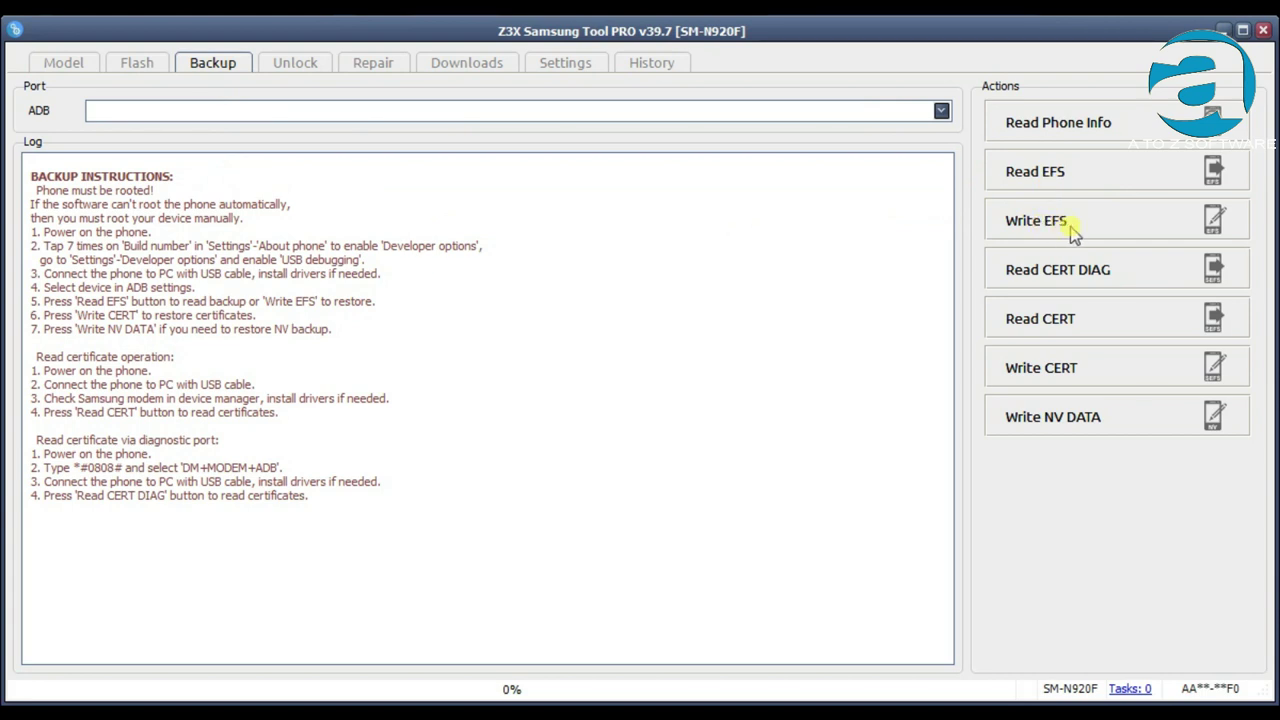
click(133, 62)
click(148, 66)
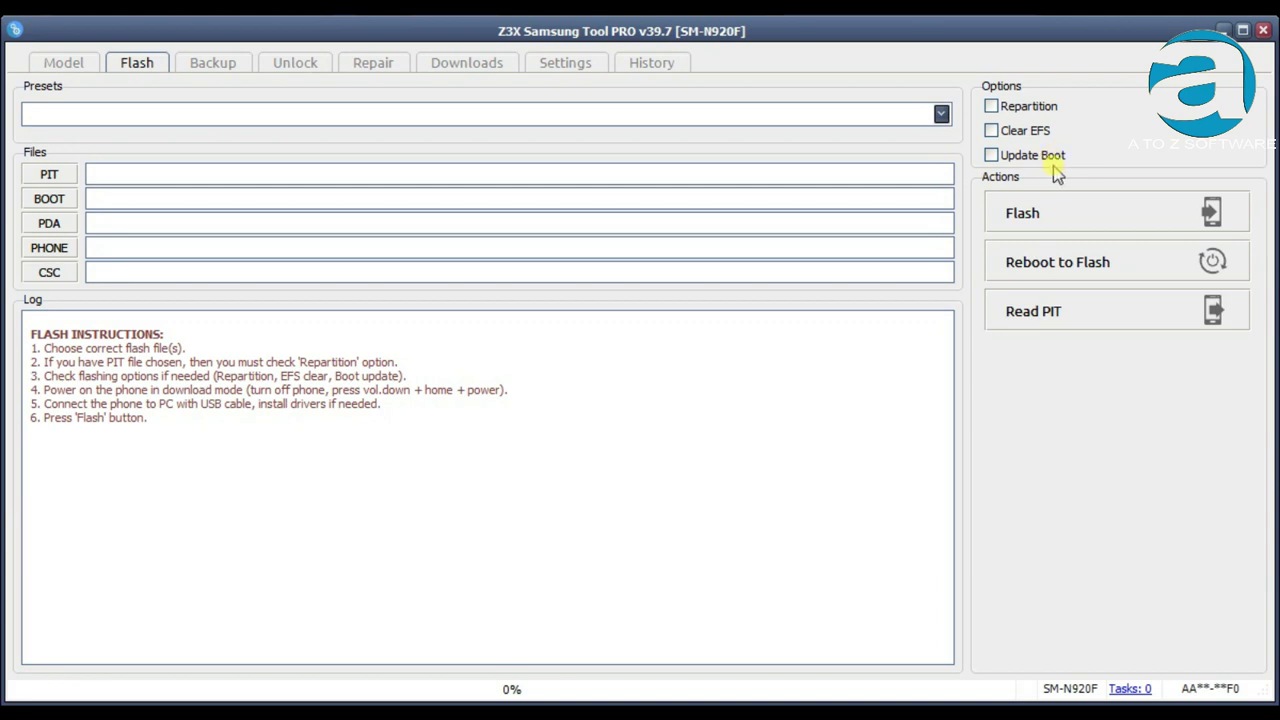
click(213, 74)
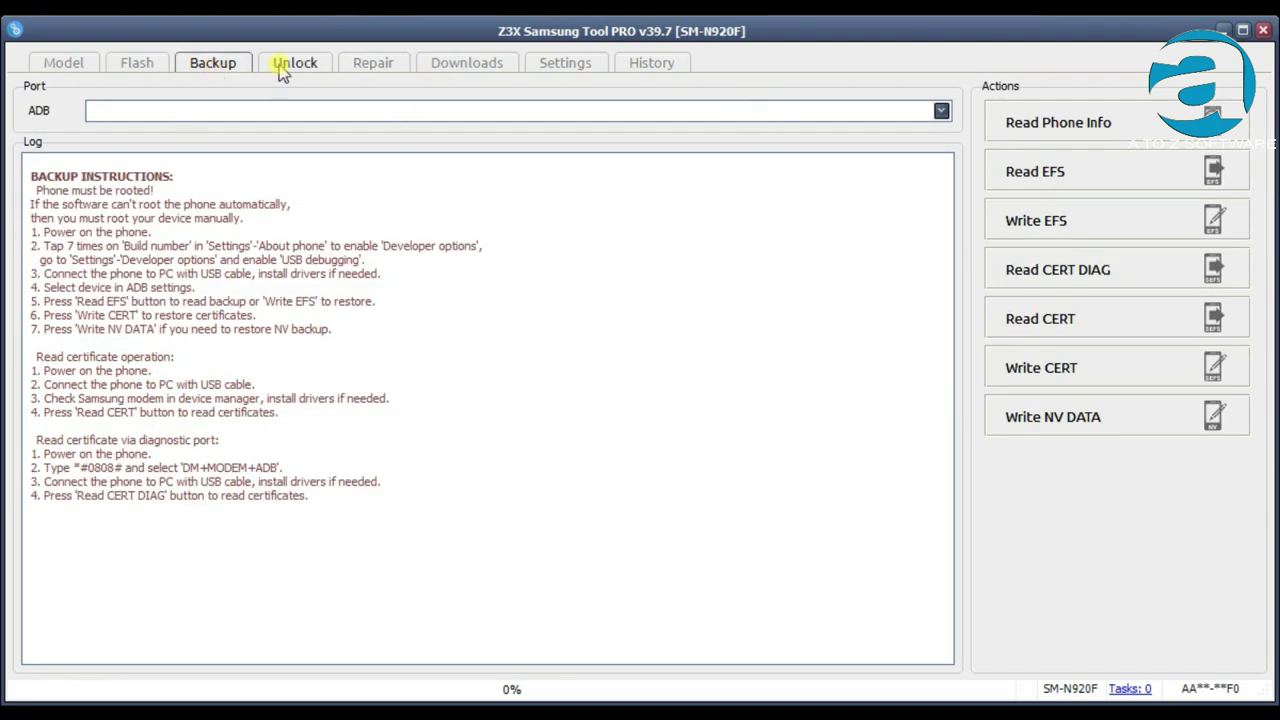
click(282, 66)
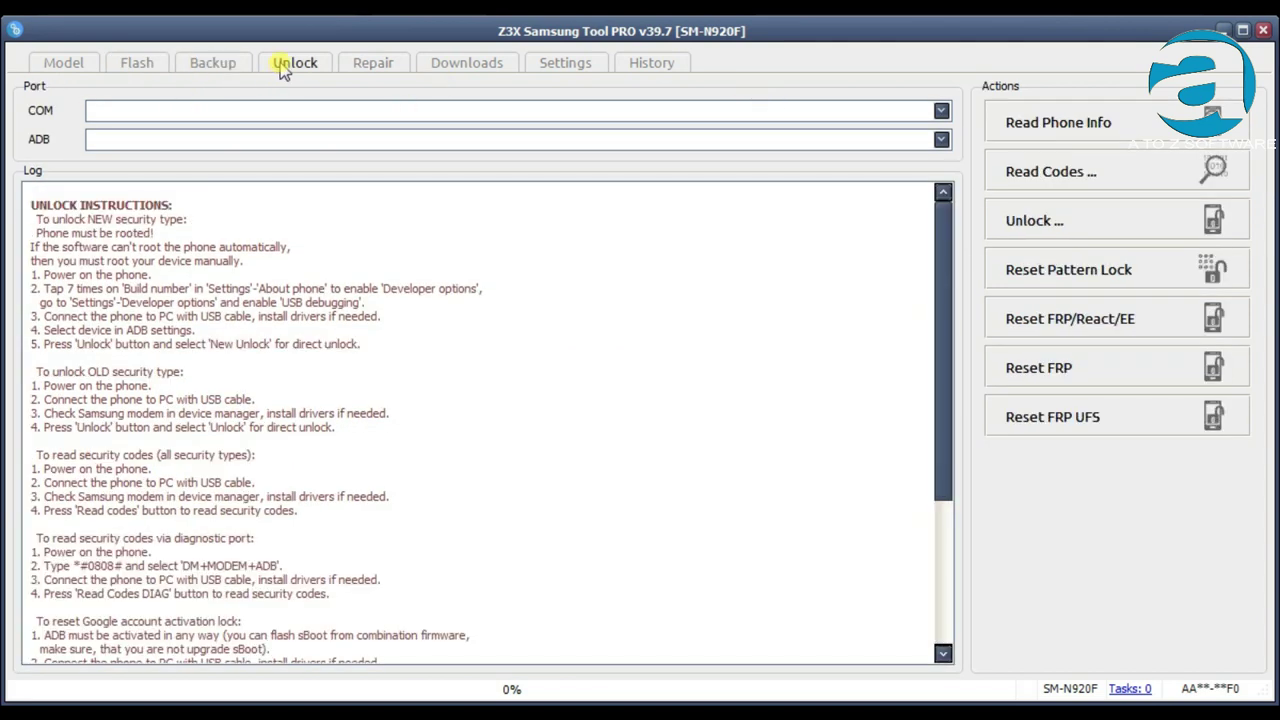
click(213, 66)
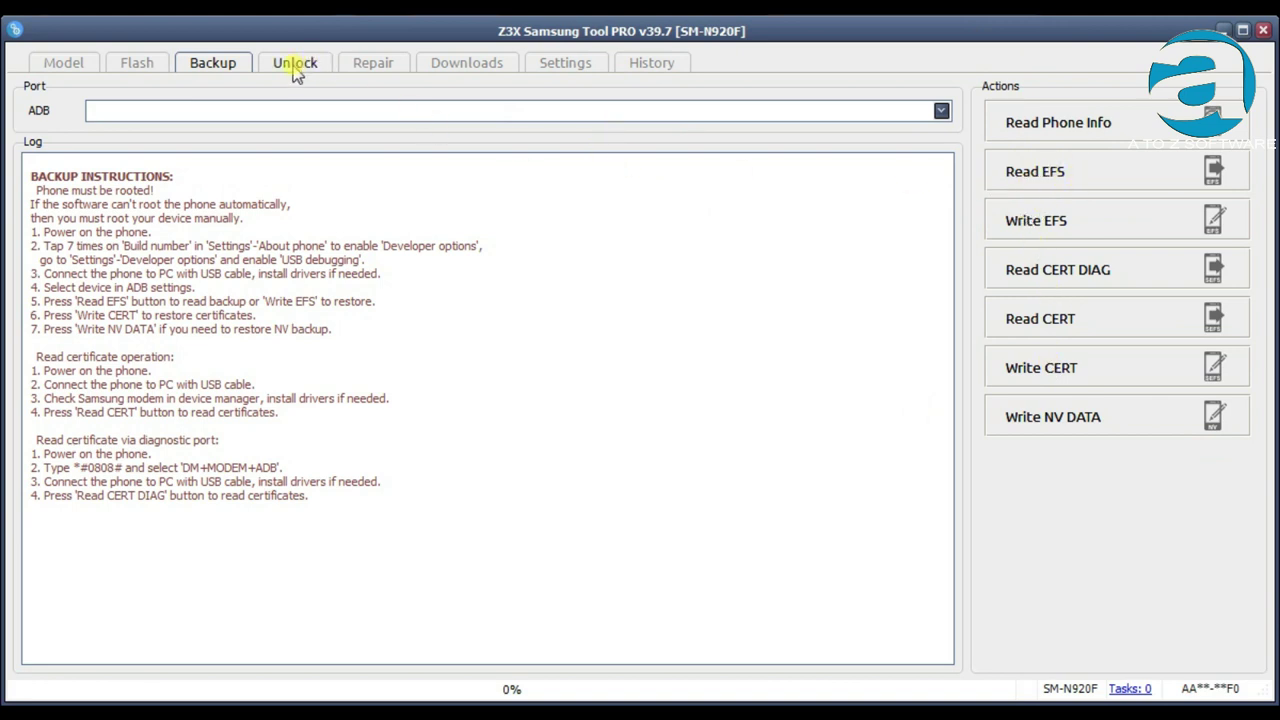
Read the Unlock instructions, highlighting the *#0808# code and the DM+MODEM+ADB option for reading security codes via the diagnostic port.
click(295, 65)
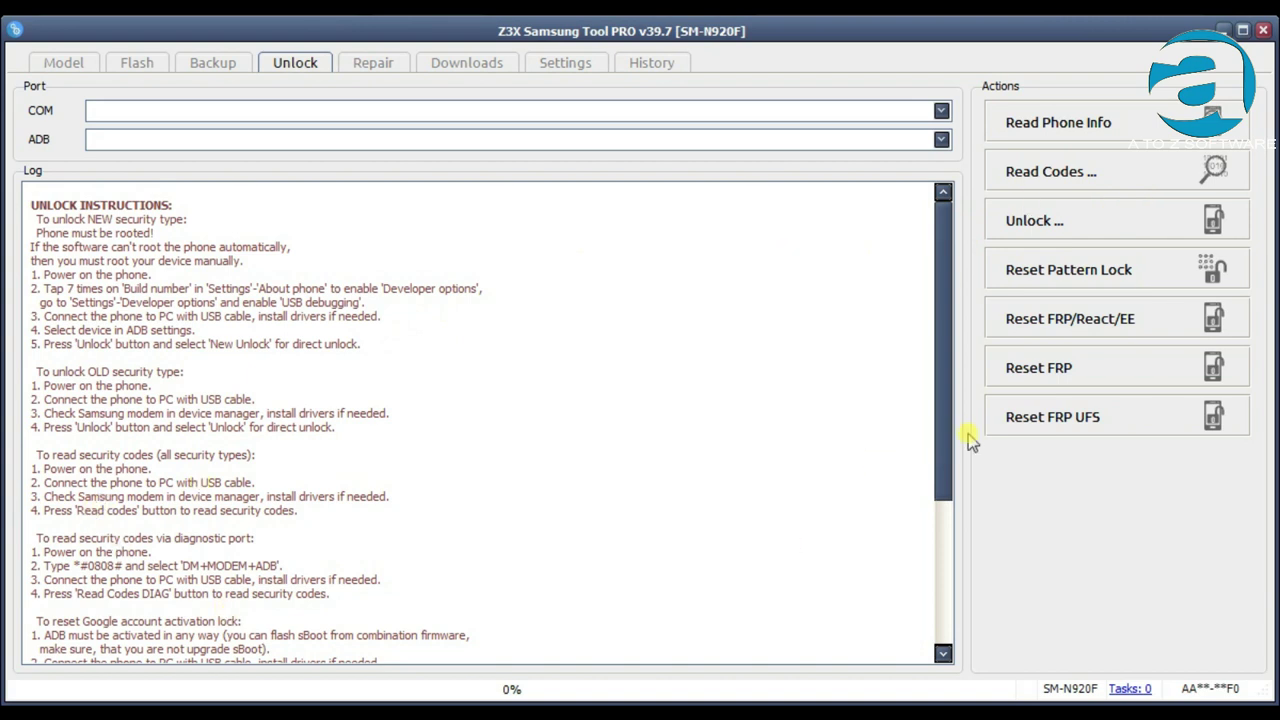
drag(944, 430, 945, 540)
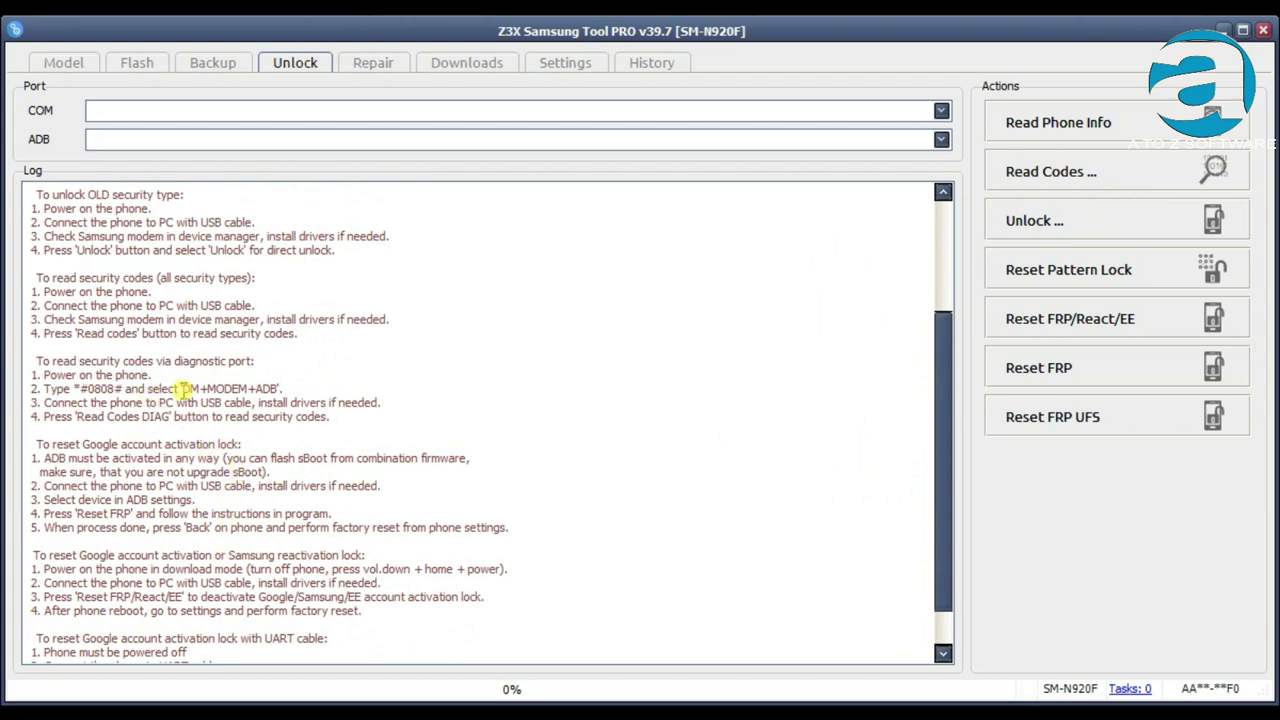
drag(184, 389, 284, 392)
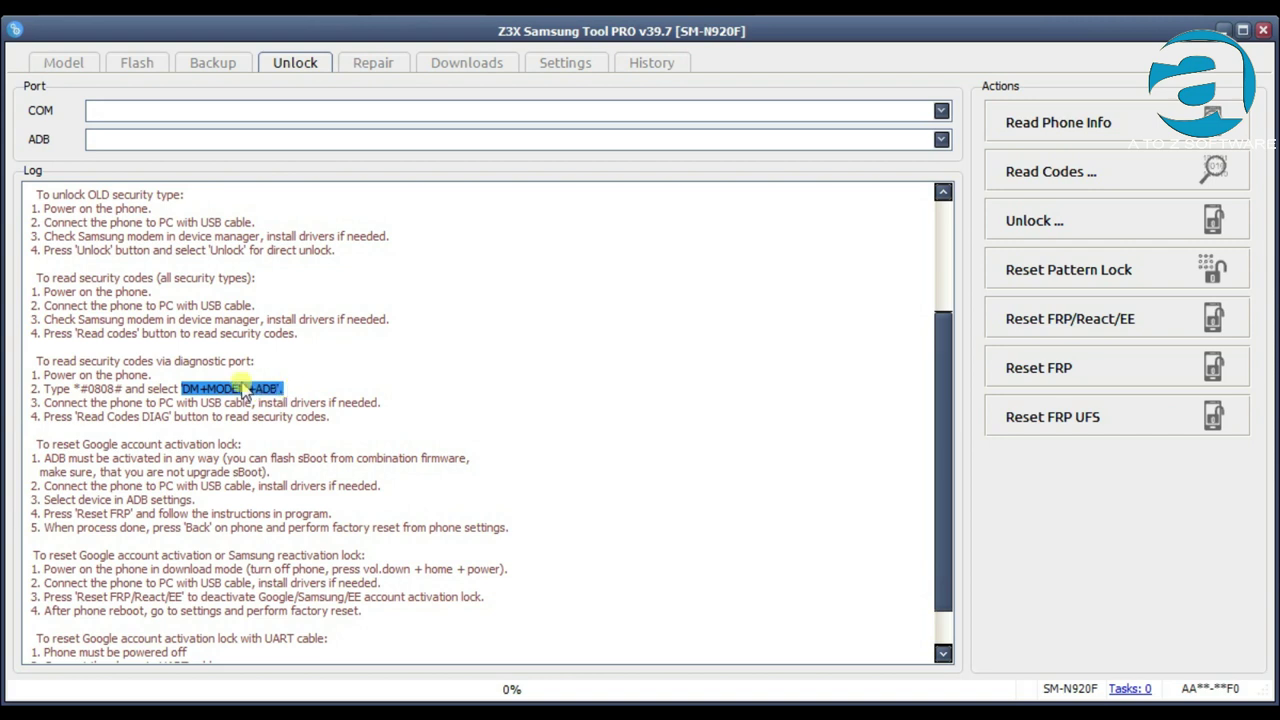
drag(123, 389, 70, 387)
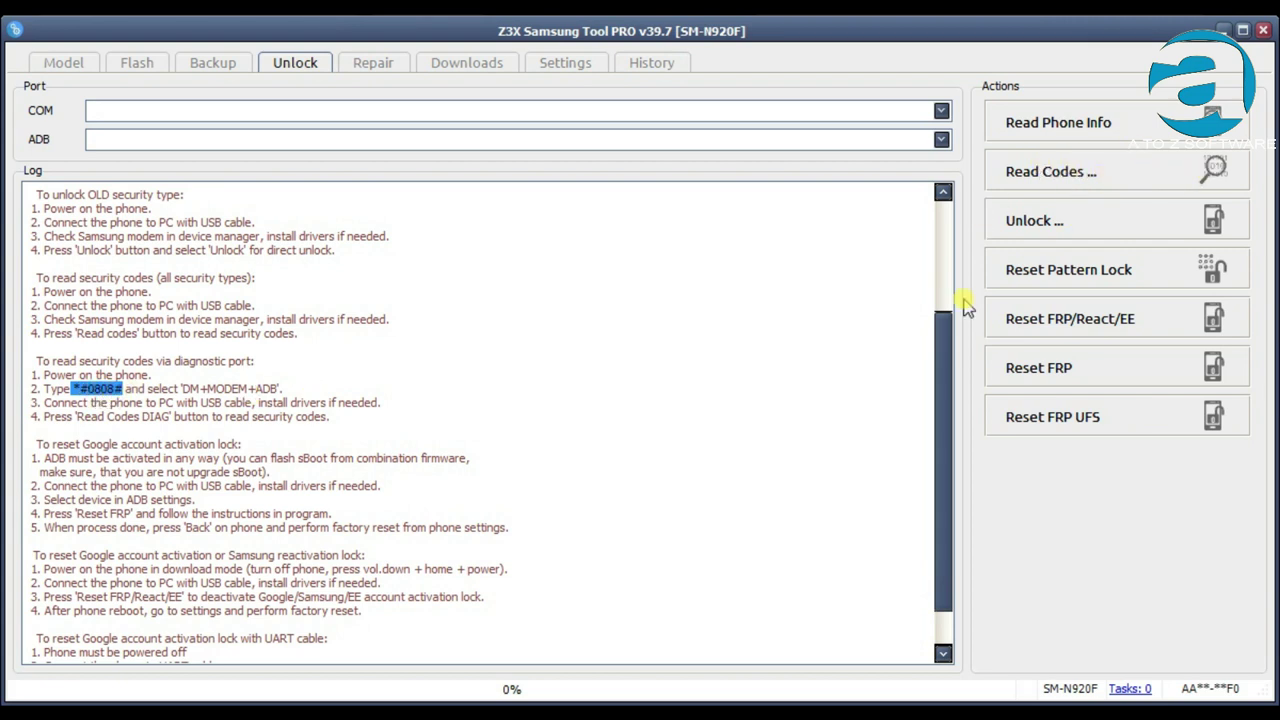
mouse_move(945, 385)
mouse_down()
mouse_move(951, 363)
mouse_move(952, 381)
mouse_up()
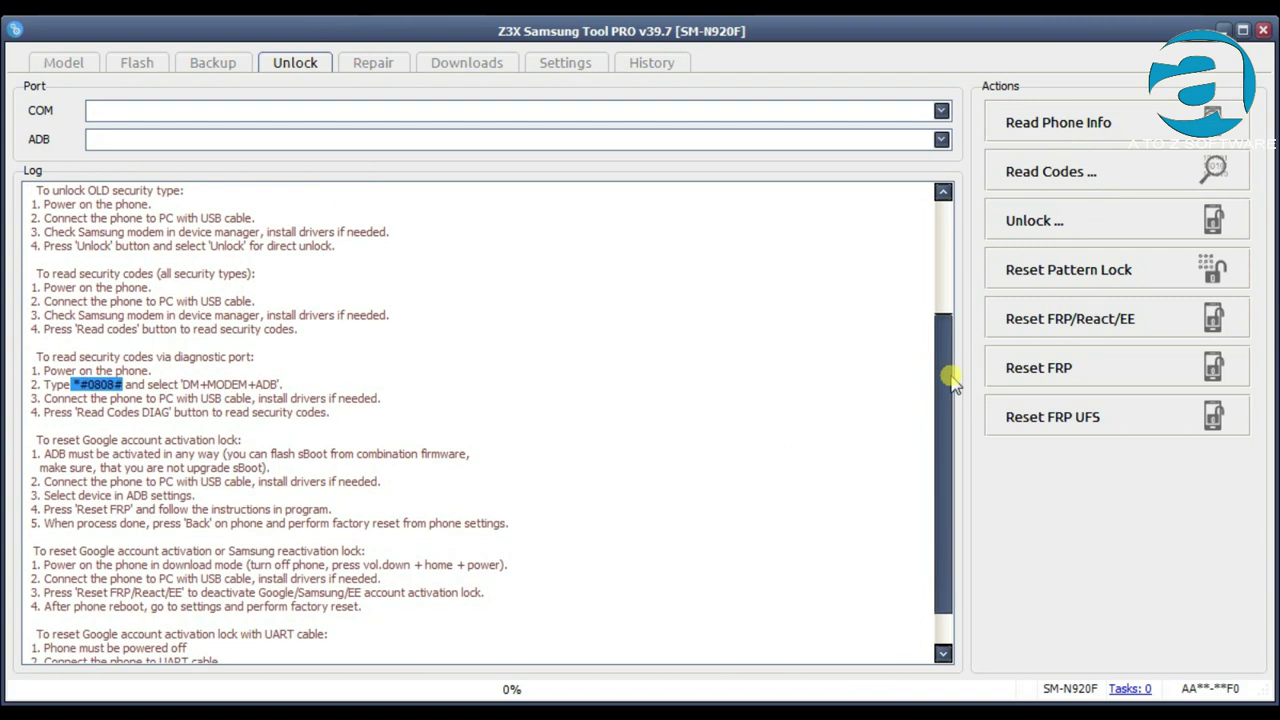
drag(944, 346, 962, 285)
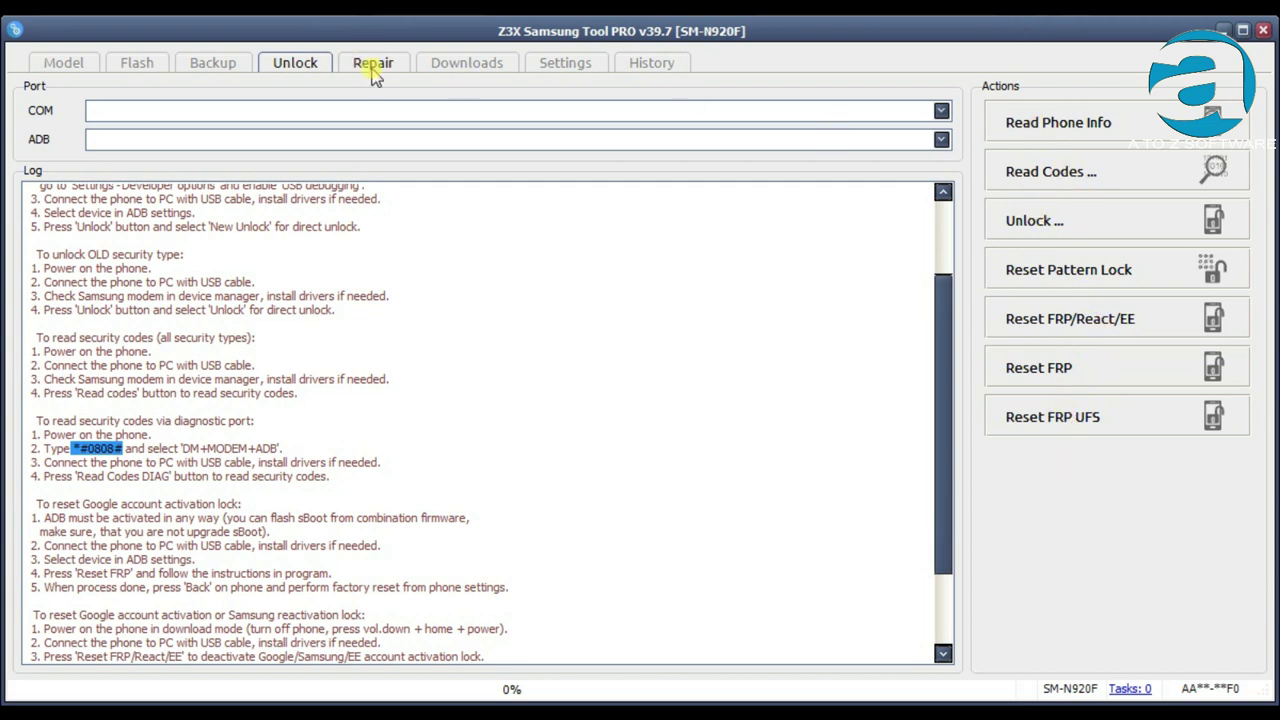
Read the Repair instructions on rooting, USB debugging, certificate patching and DRK repair.
click(373, 66)
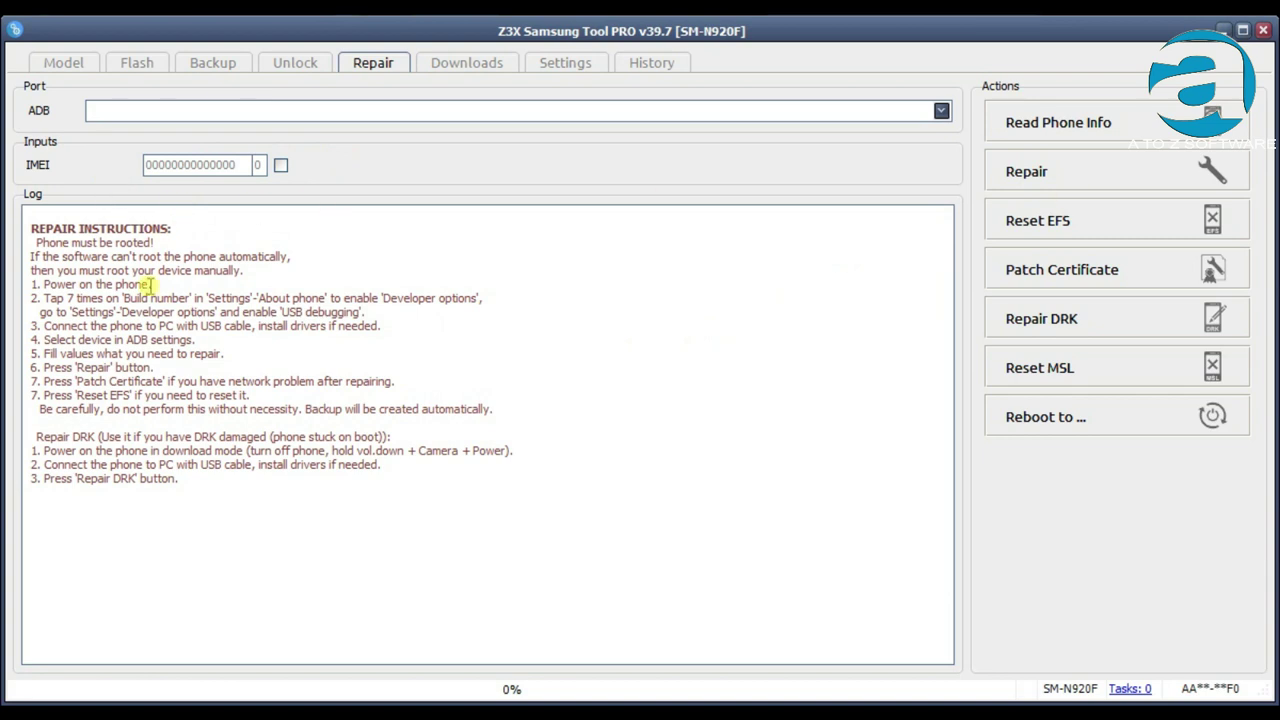
drag(40, 257, 270, 258)
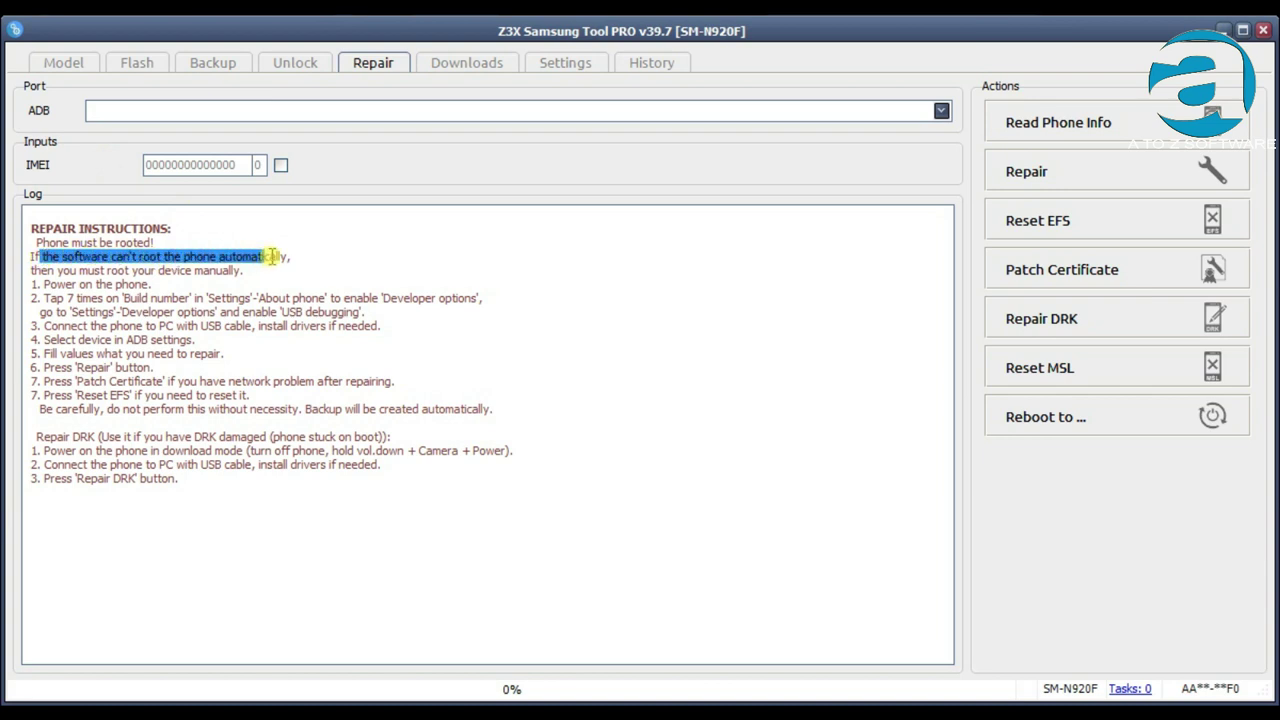
drag(45, 284, 114, 285)
click(210, 484)
drag(170, 472, 80, 256)
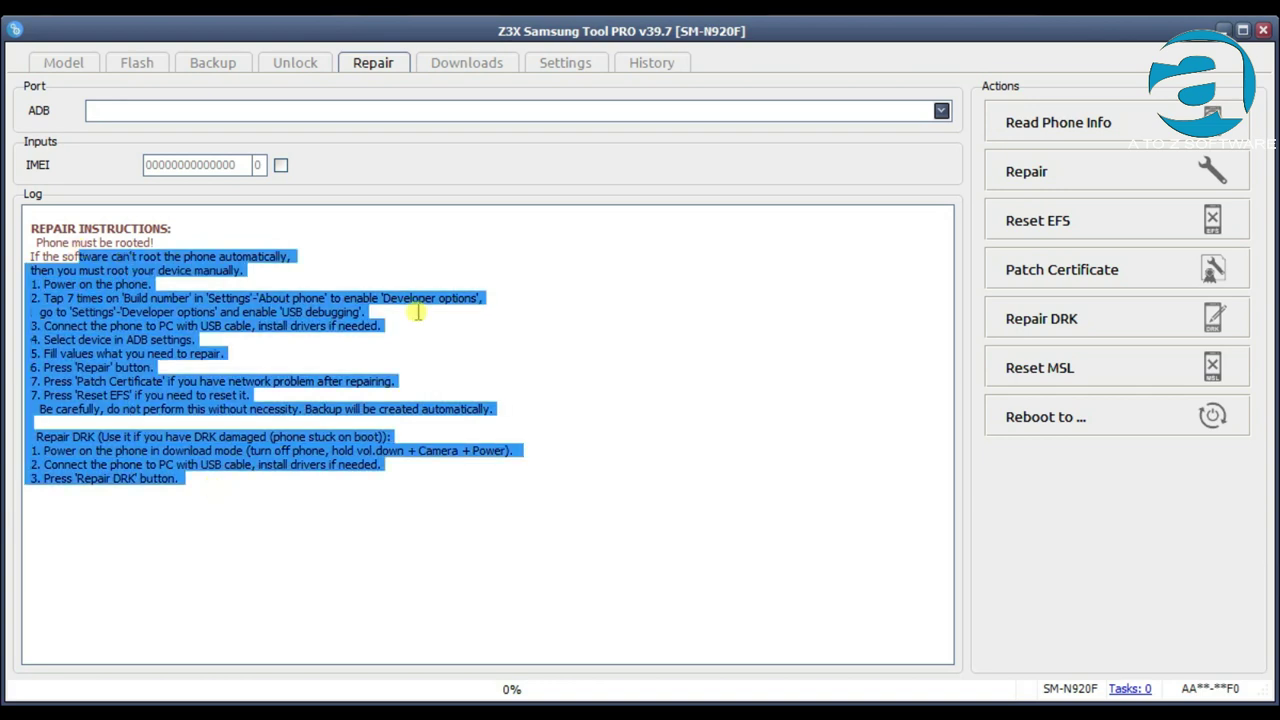
click(533, 423)
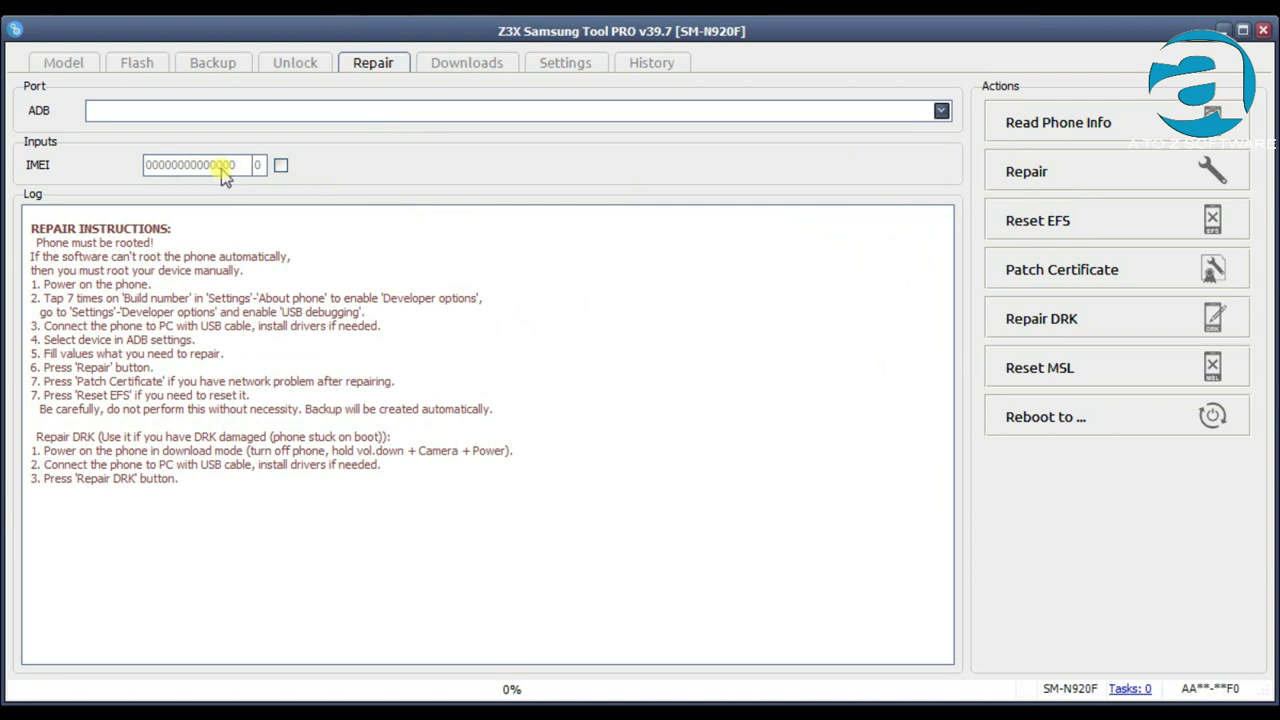
Enable the IMEI input for repair and activate the ADB port selection.
click(281, 166)
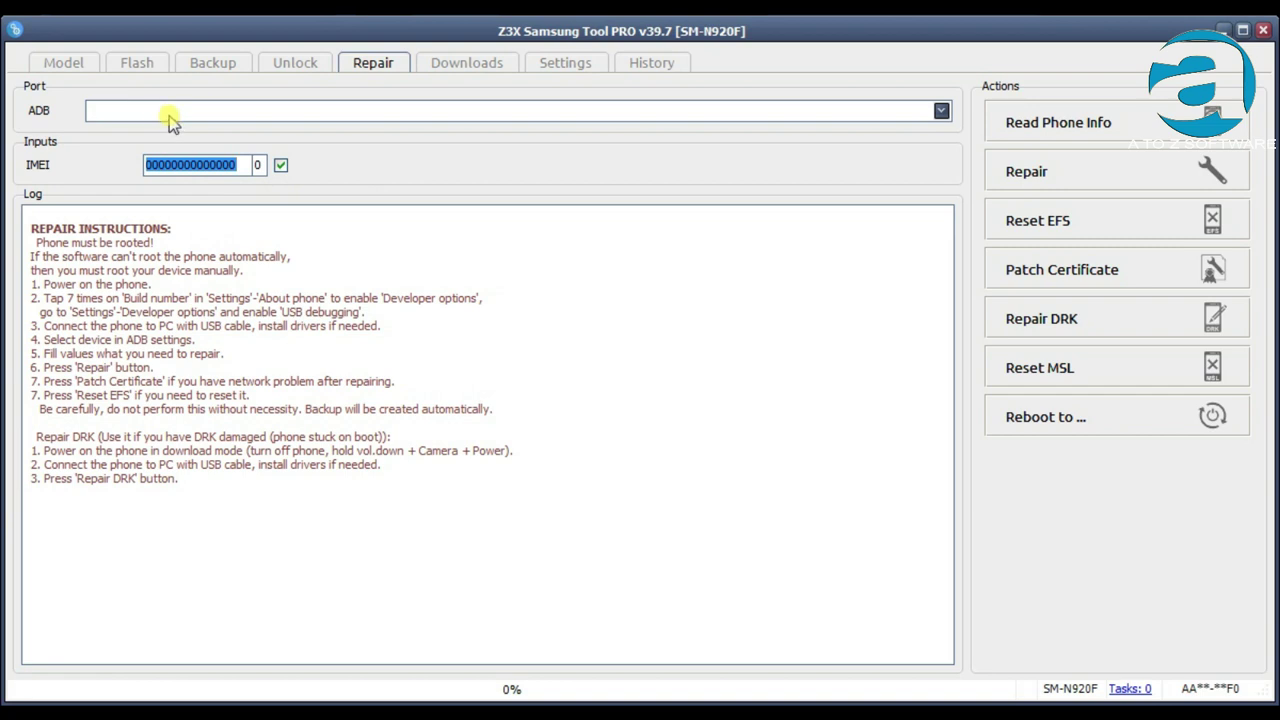
click(170, 118)
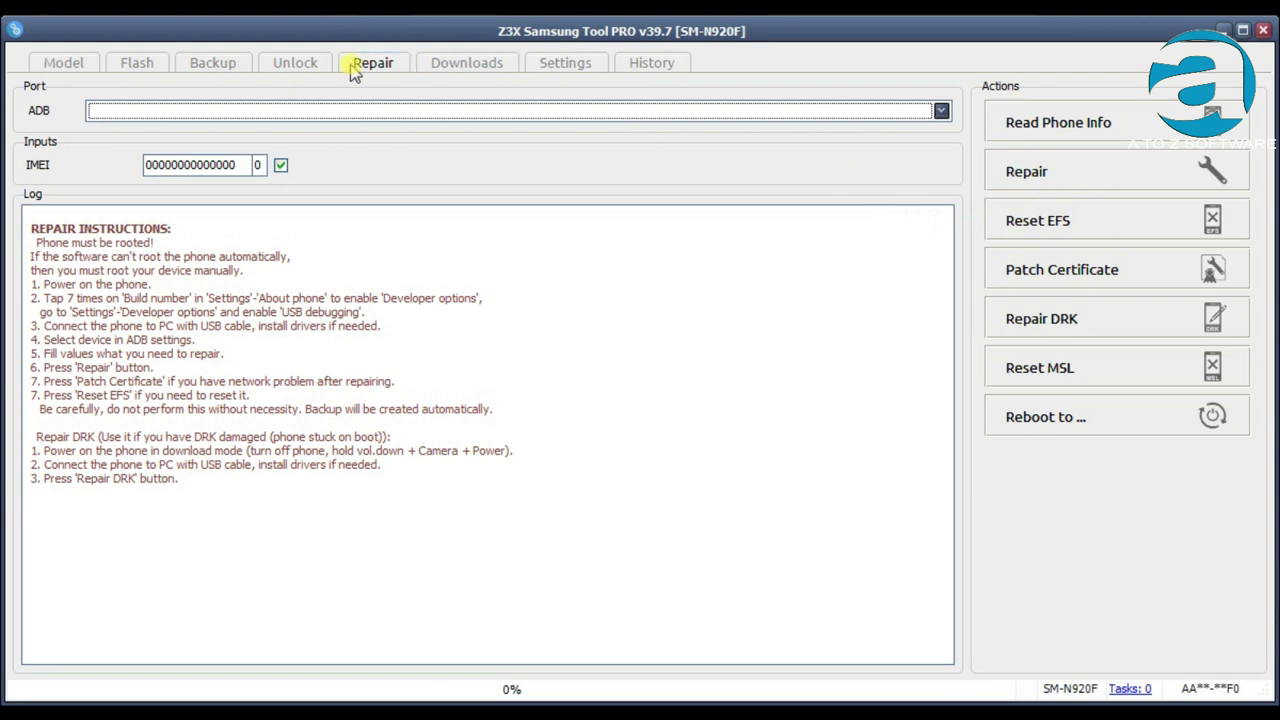
Compare the Flash options, including Clear EFS, with the EFS and certificate functions for Repair and Backup.
click(206, 70)
click(134, 72)
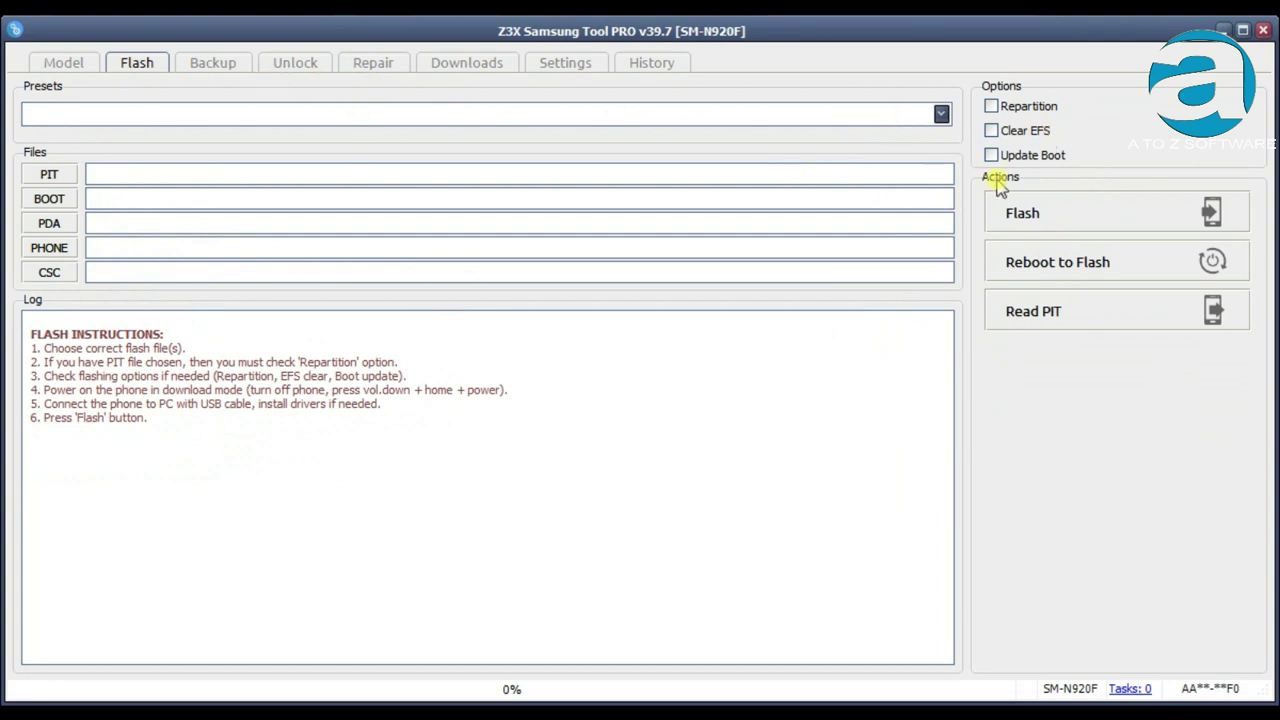
click(370, 64)
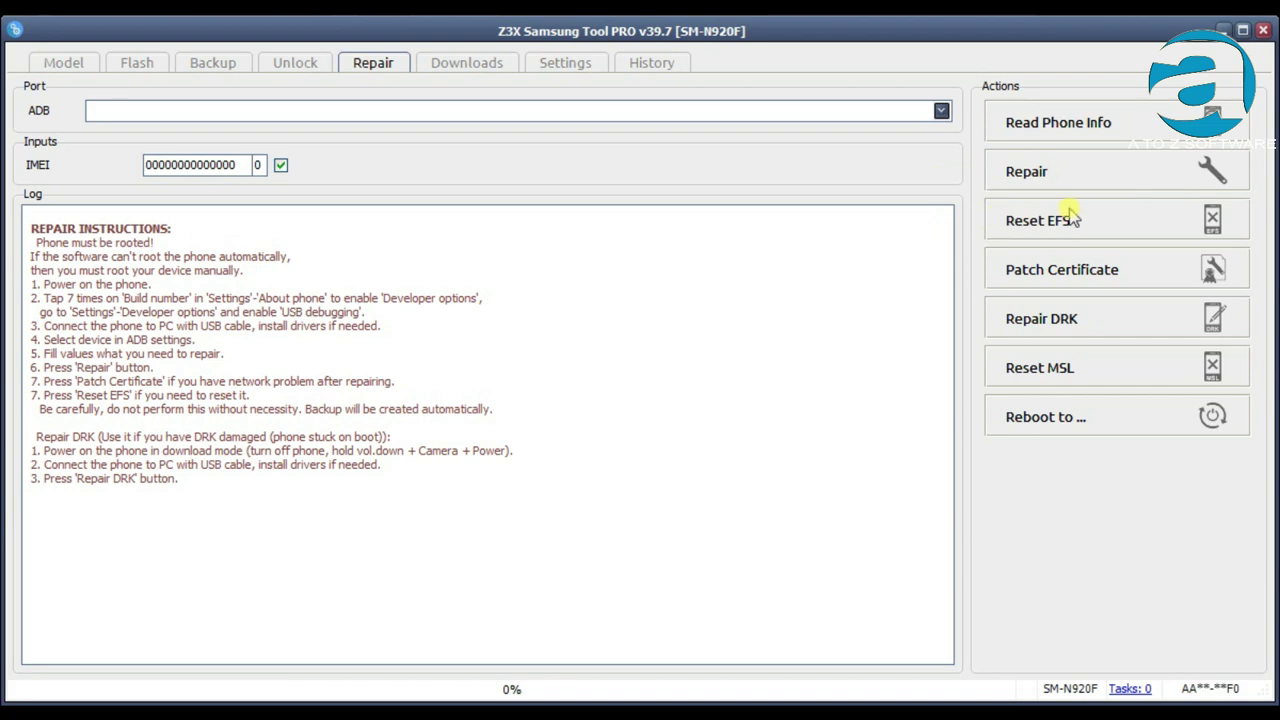
click(230, 68)
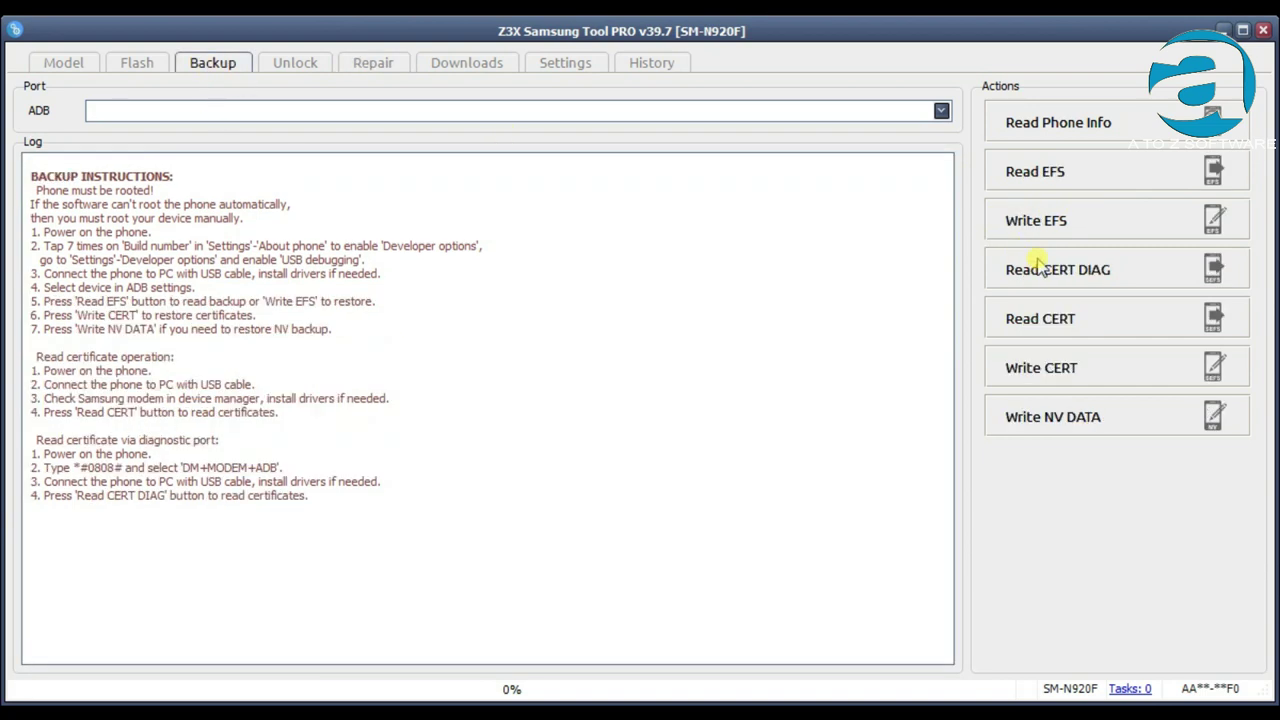
click(371, 61)
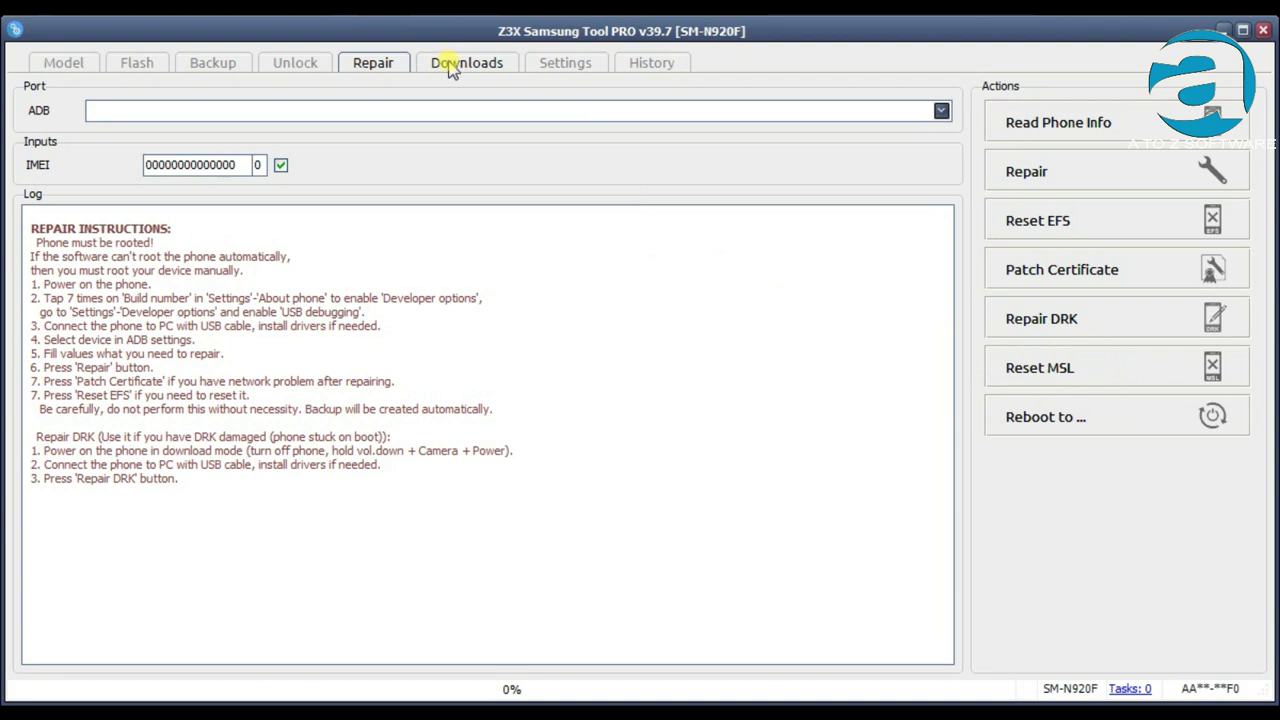
Check the files available for download and the phone model list.
click(451, 68)
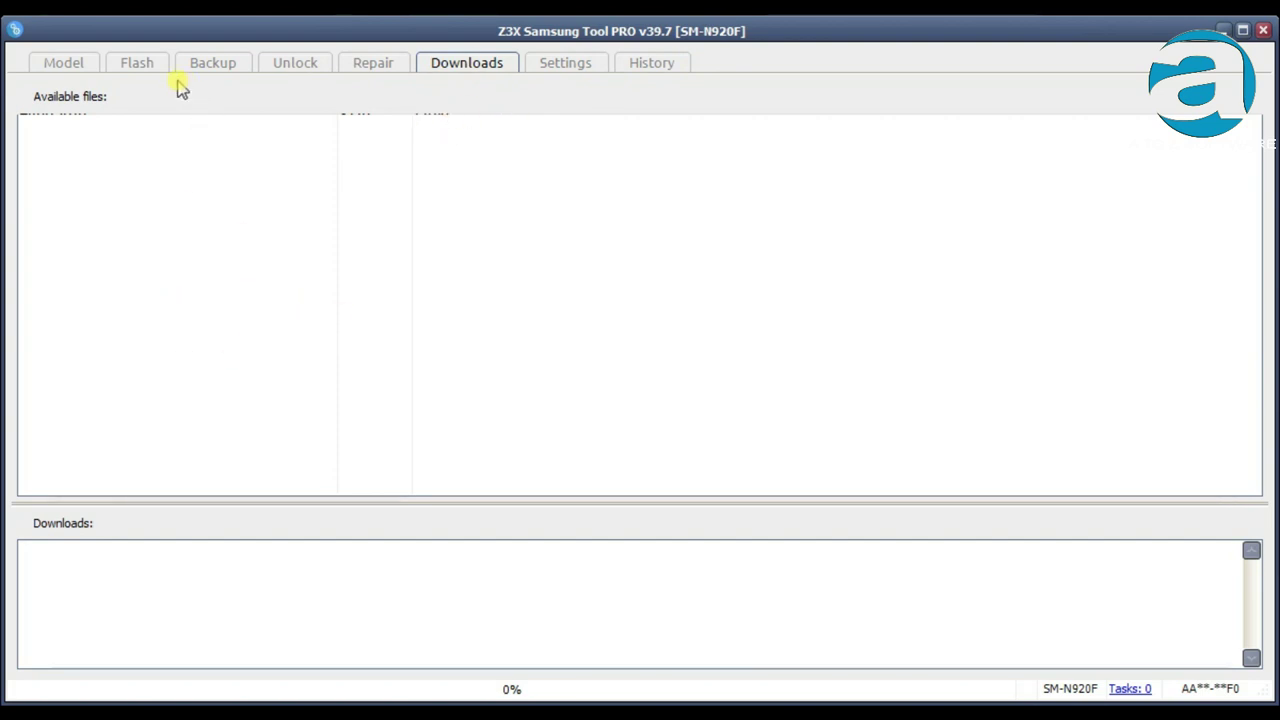
click(72, 63)
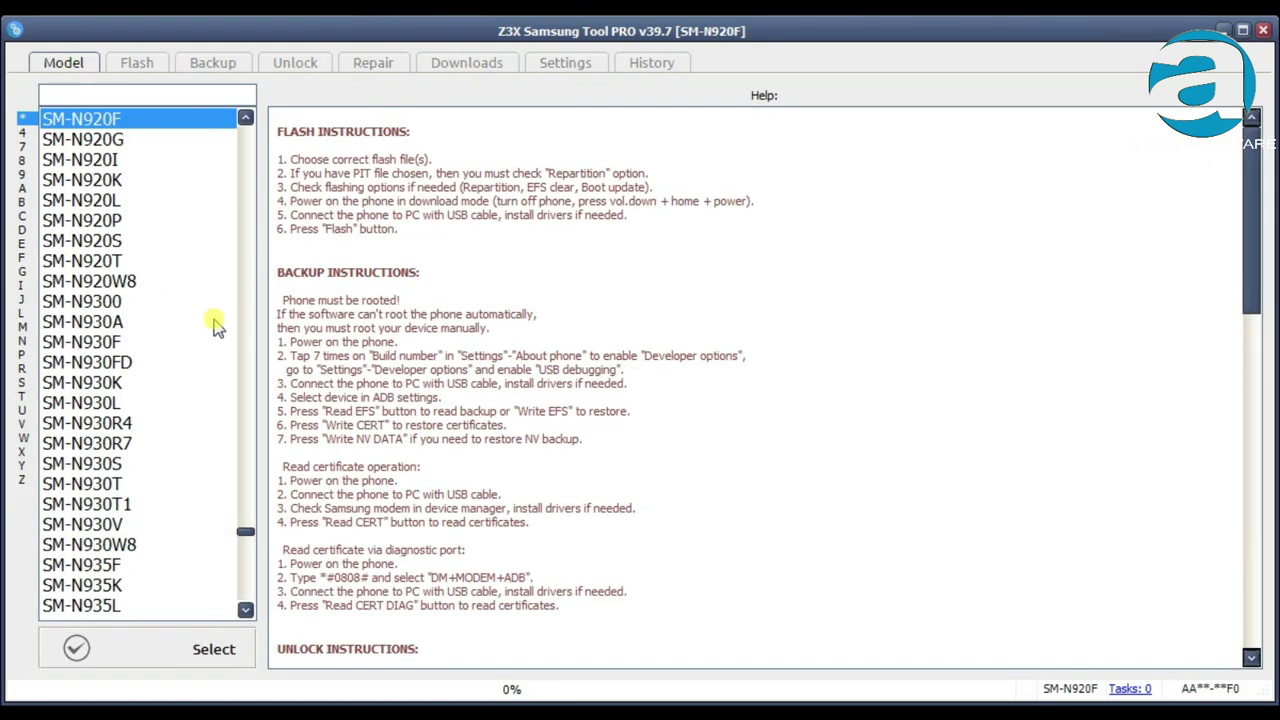
click(470, 64)
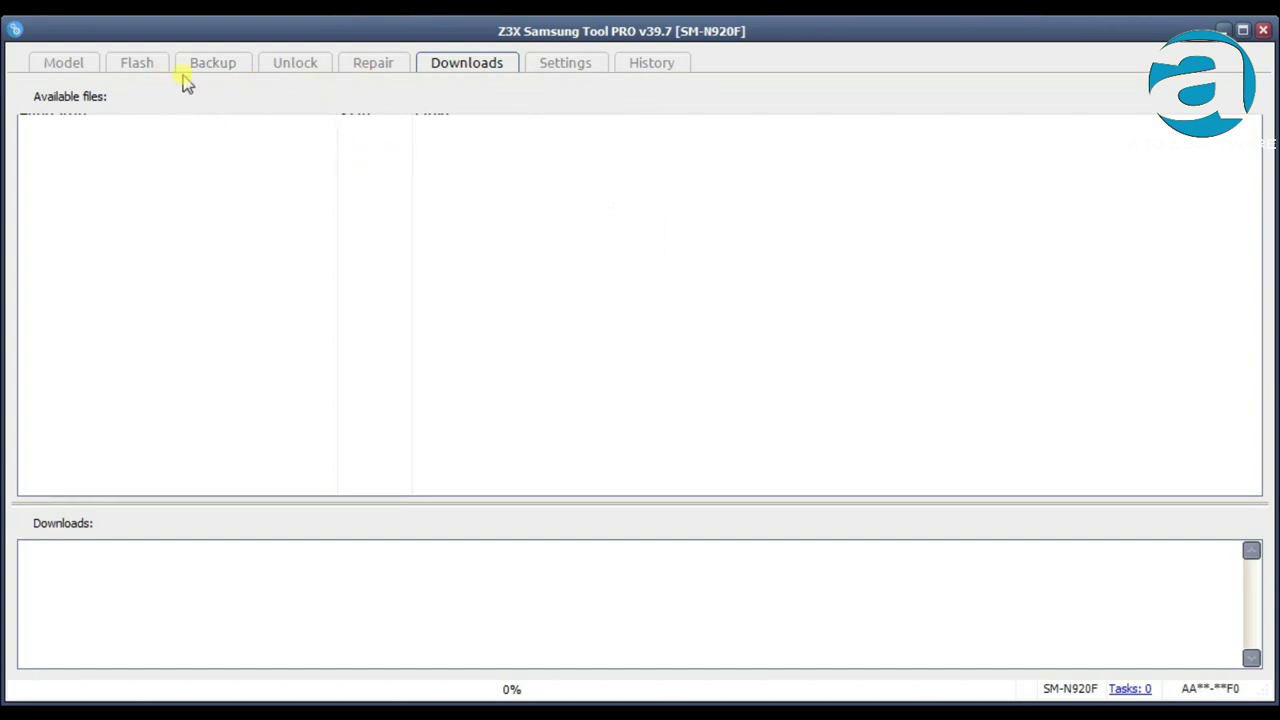
Search the phone models for j500 and select SM-J500F.
click(63, 63)
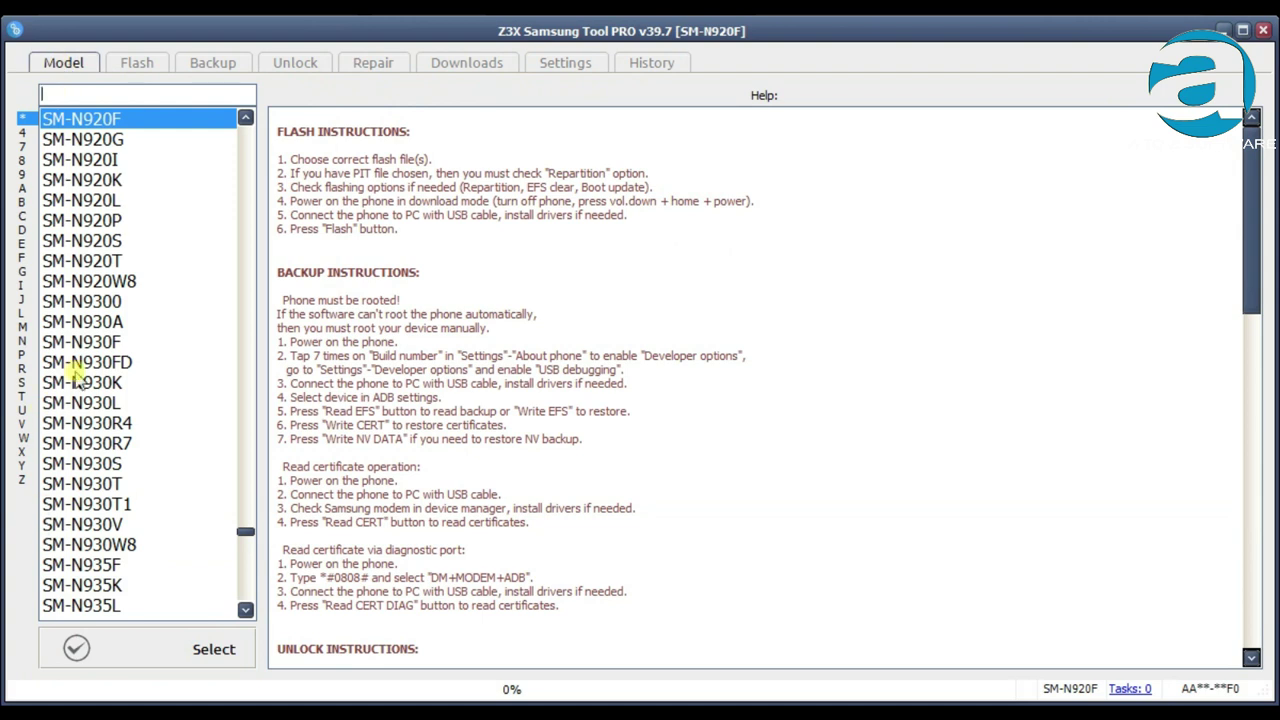
scroll(82, 327, up, 2)
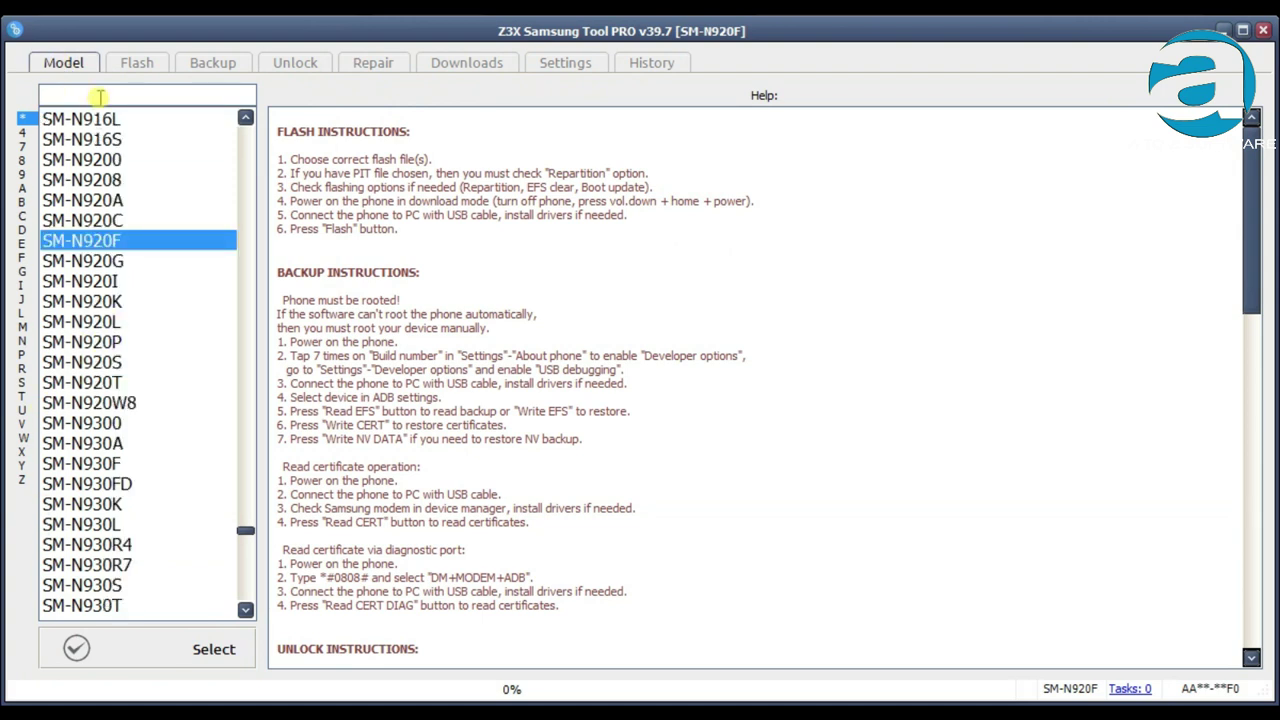
text(j500)
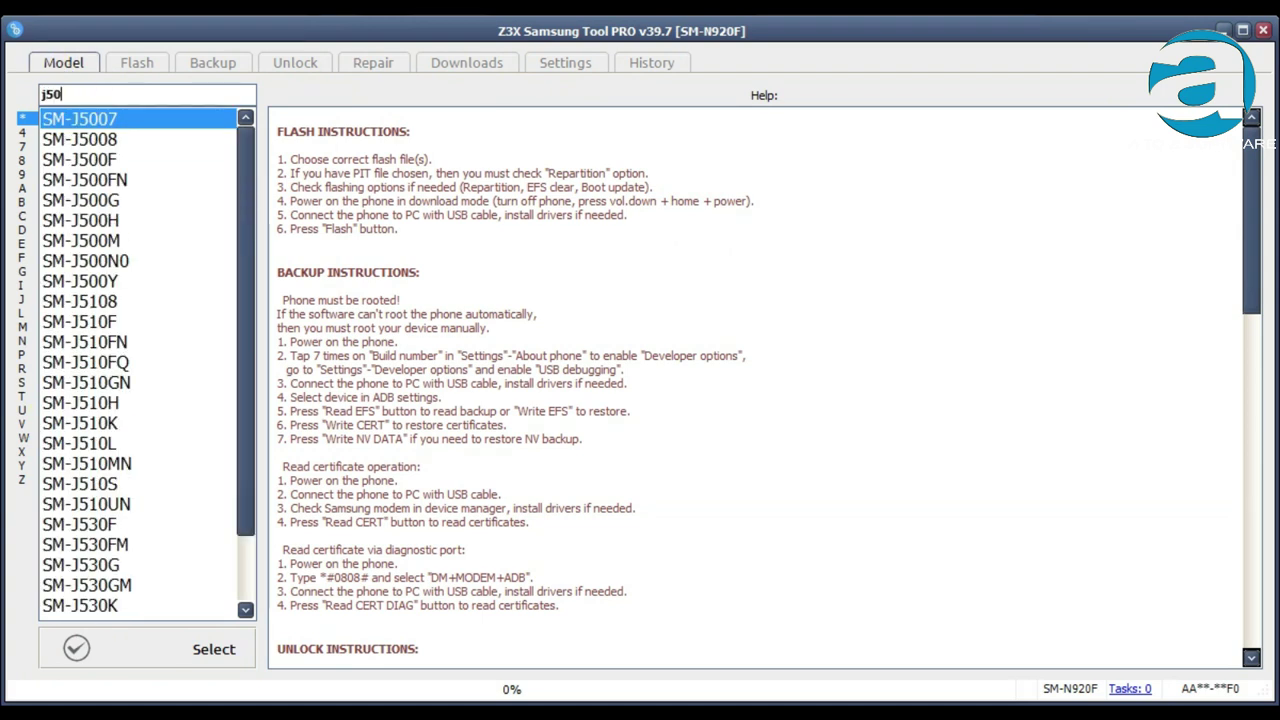
click(80, 160)
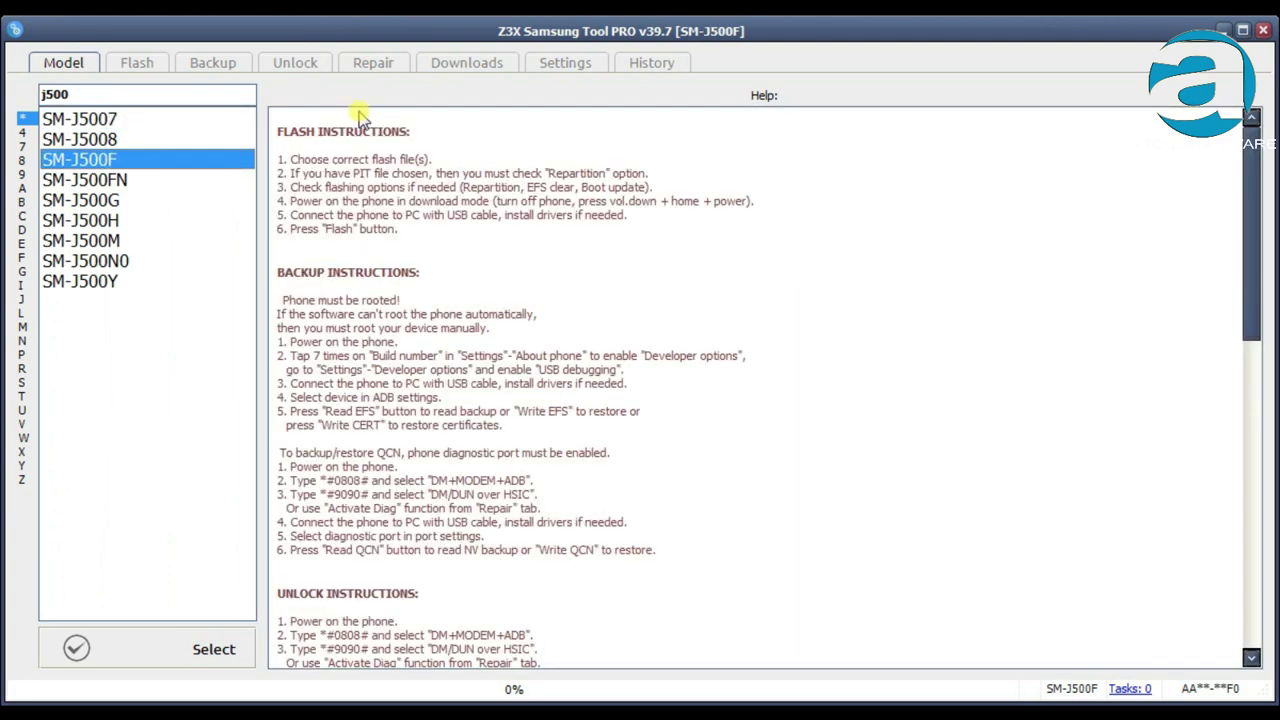
Clear the preset J500FXXU1AOL1_J500FOJV1AOL1_J500FXXU1AOL1_HOME.tar.md5 from the PDA firmware slot for the SM-J500F.
click(143, 72)
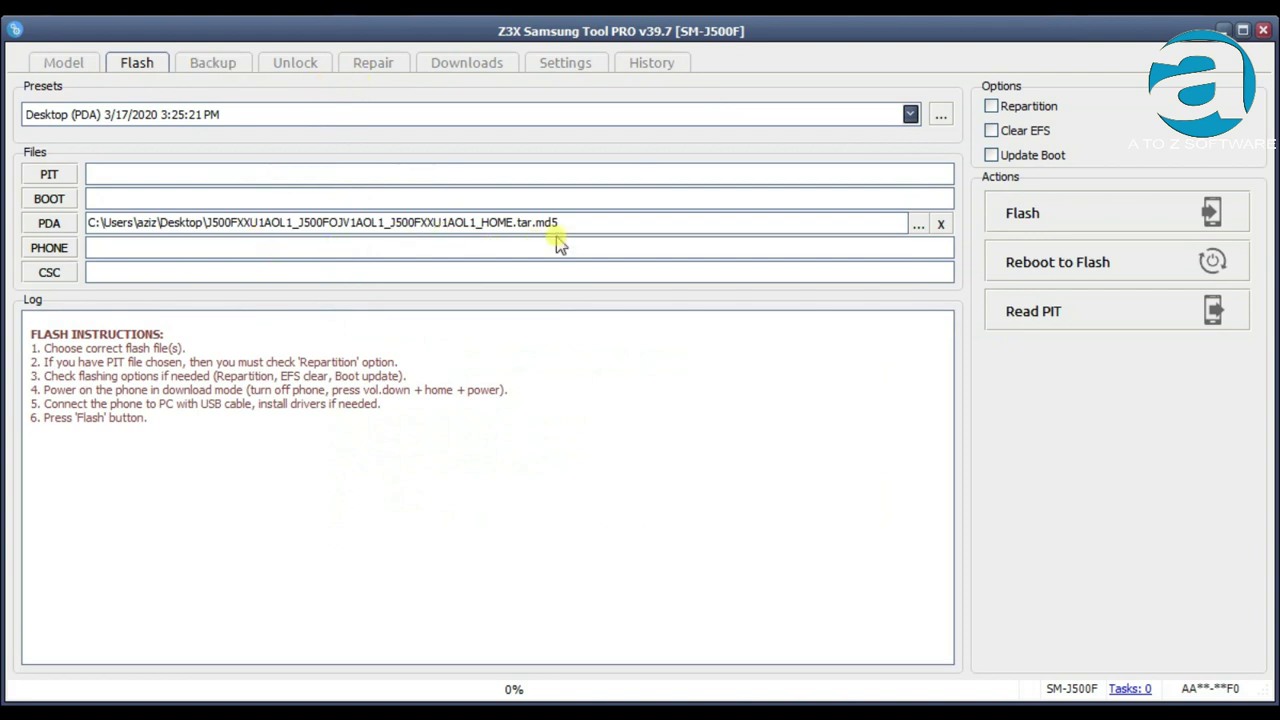
click(583, 223)
drag(583, 223, 92, 217)
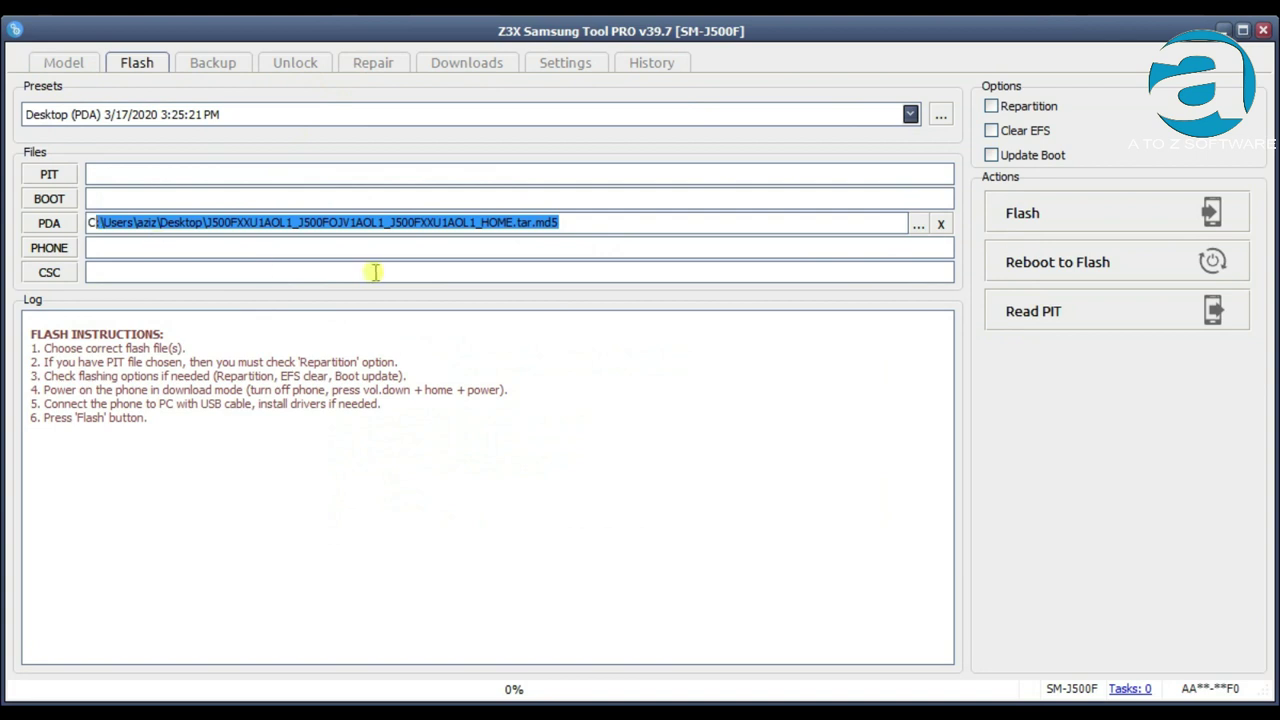
click(941, 224)
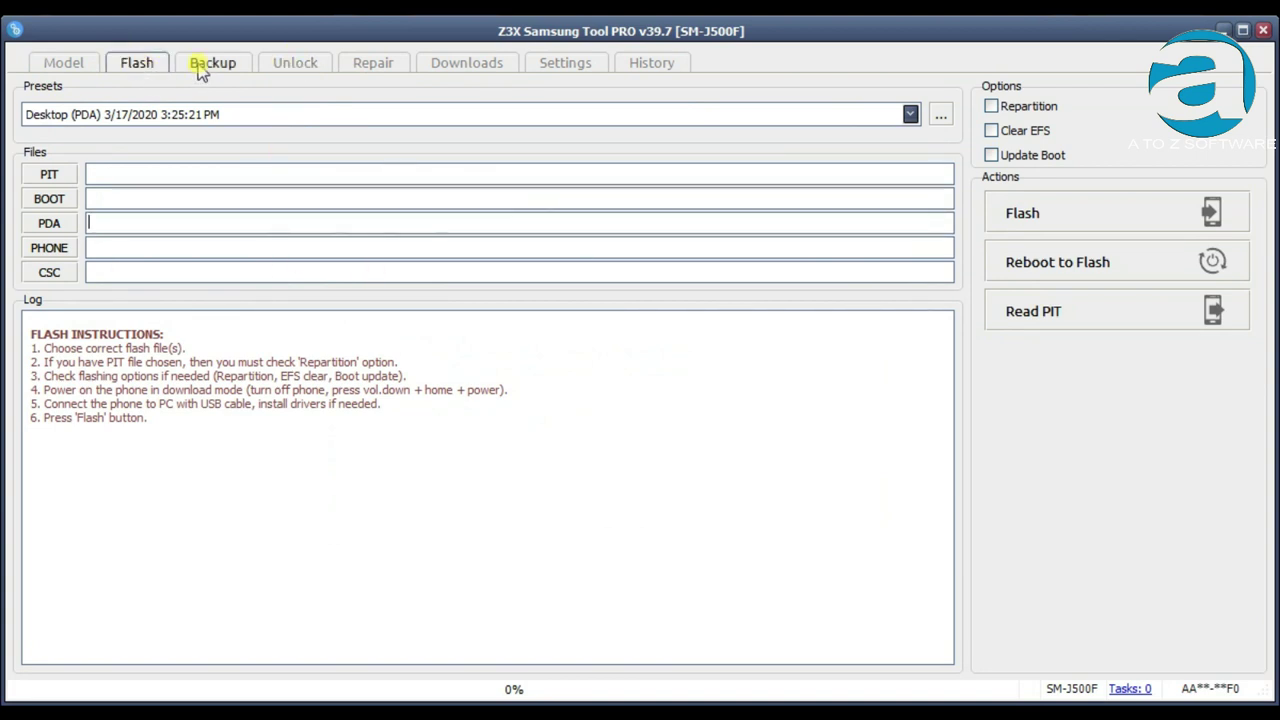
Compare the Unlock and Repair functions and their instructions for the SM-J500F.
click(298, 65)
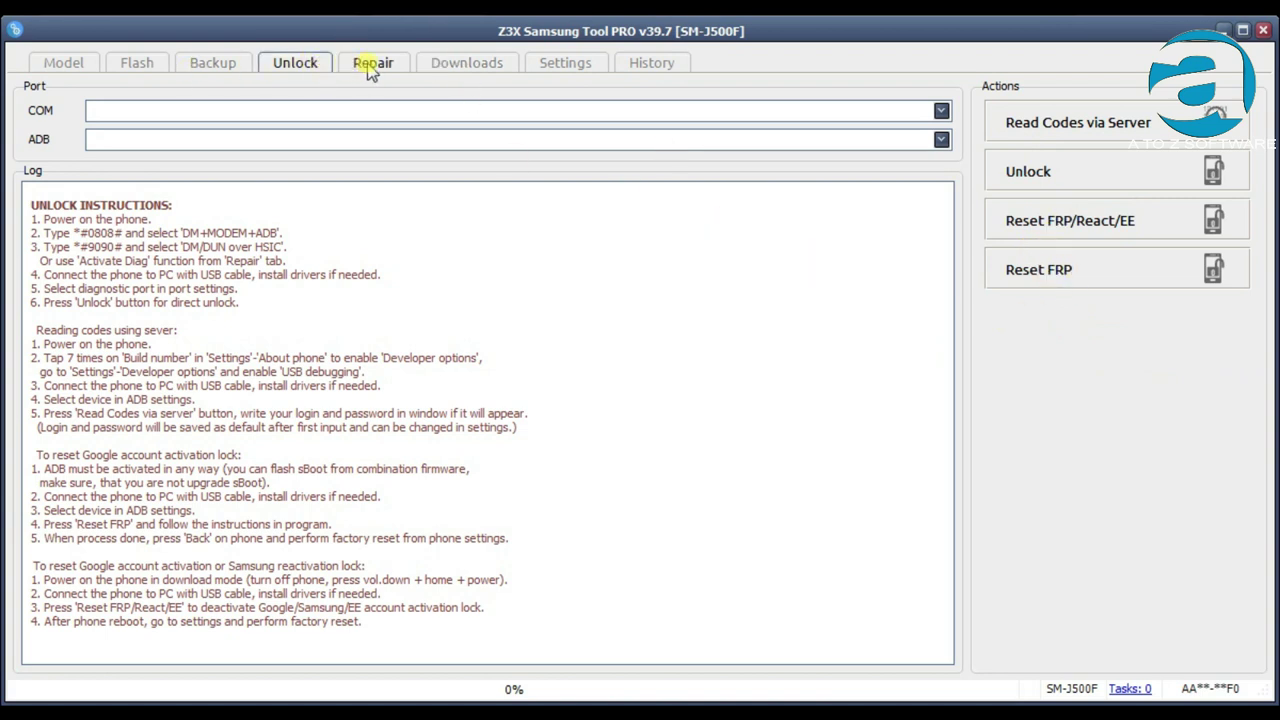
click(370, 68)
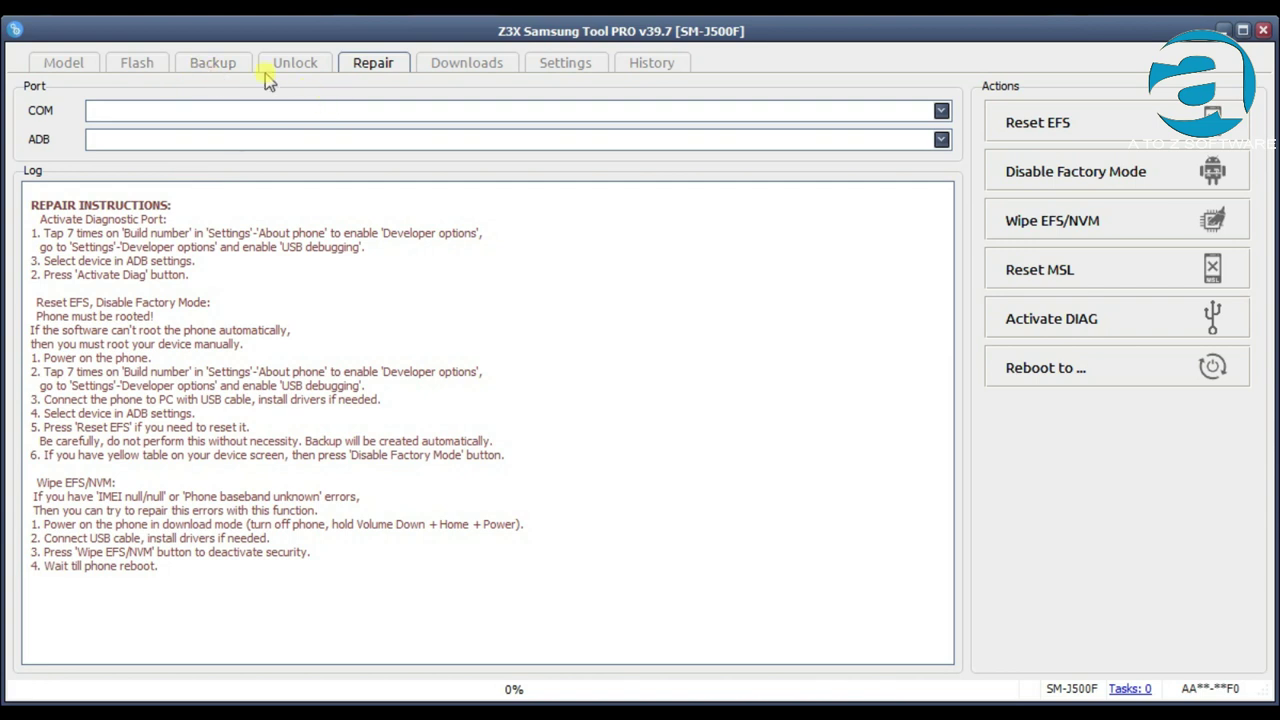
click(296, 63)
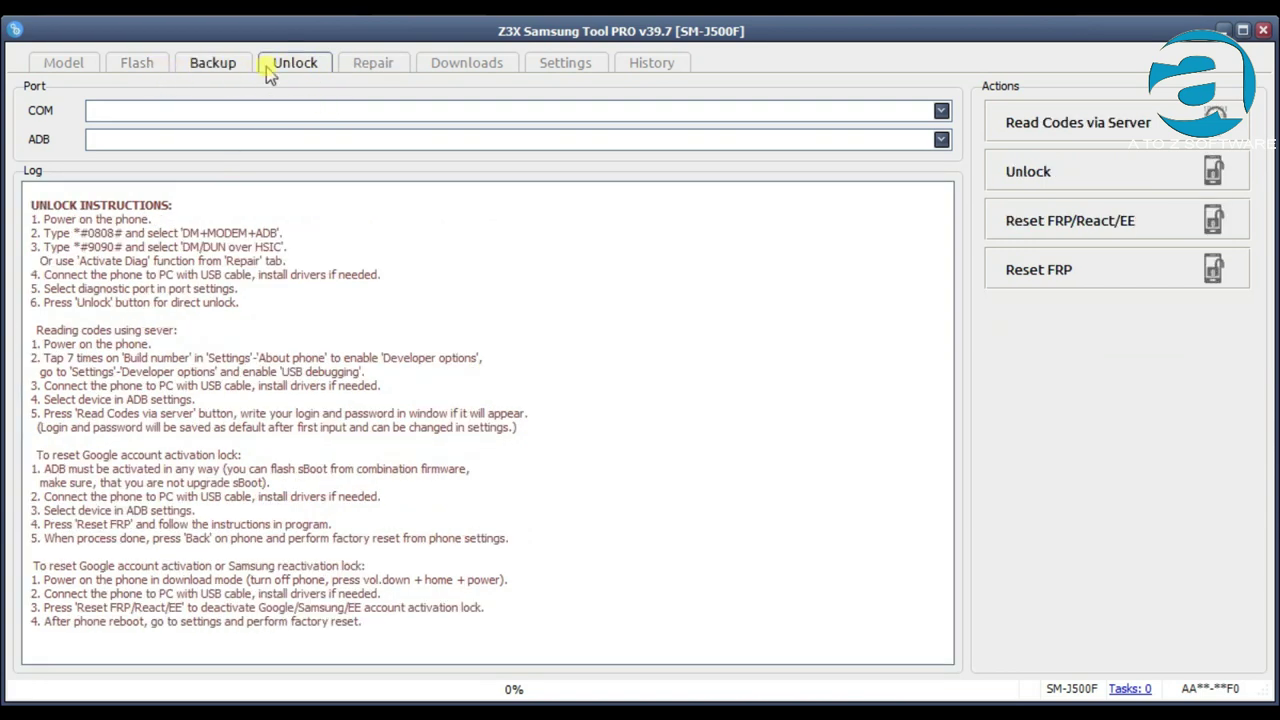
Search the phone models for g610 and select SM-G610F.
click(66, 62)
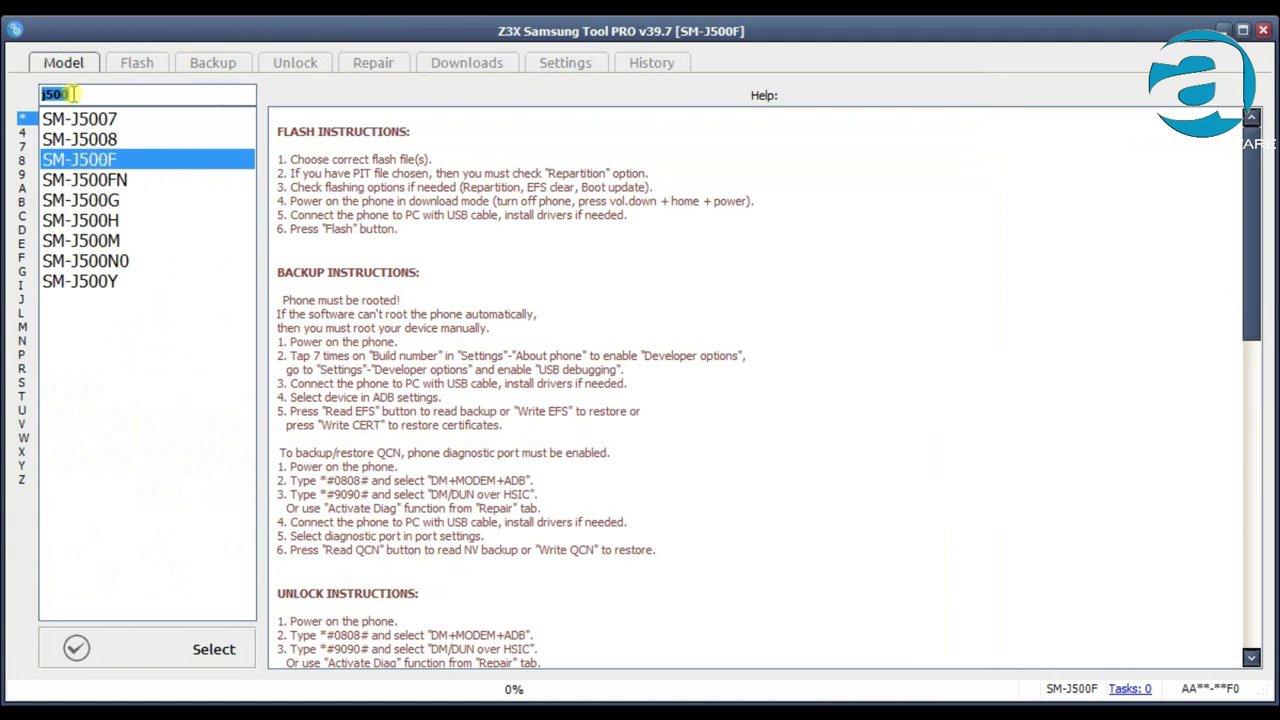
key(BackSpace)
text(610)
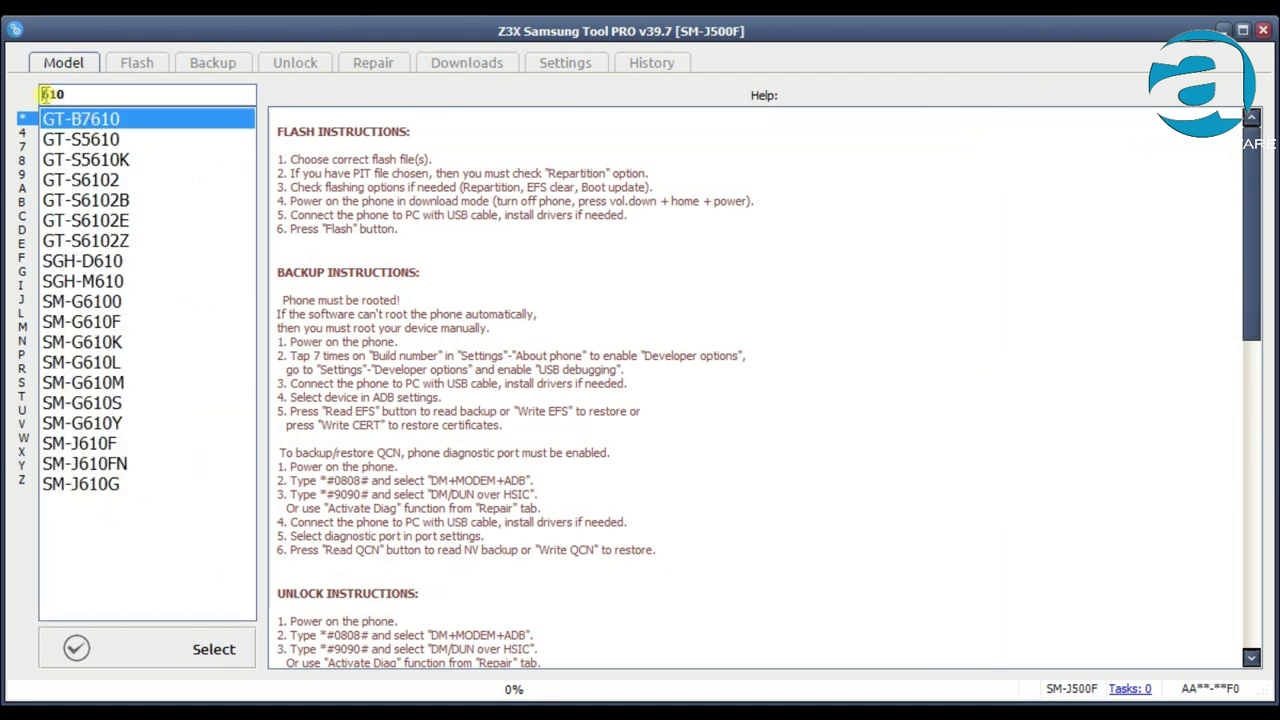
click(43, 94)
text(g)
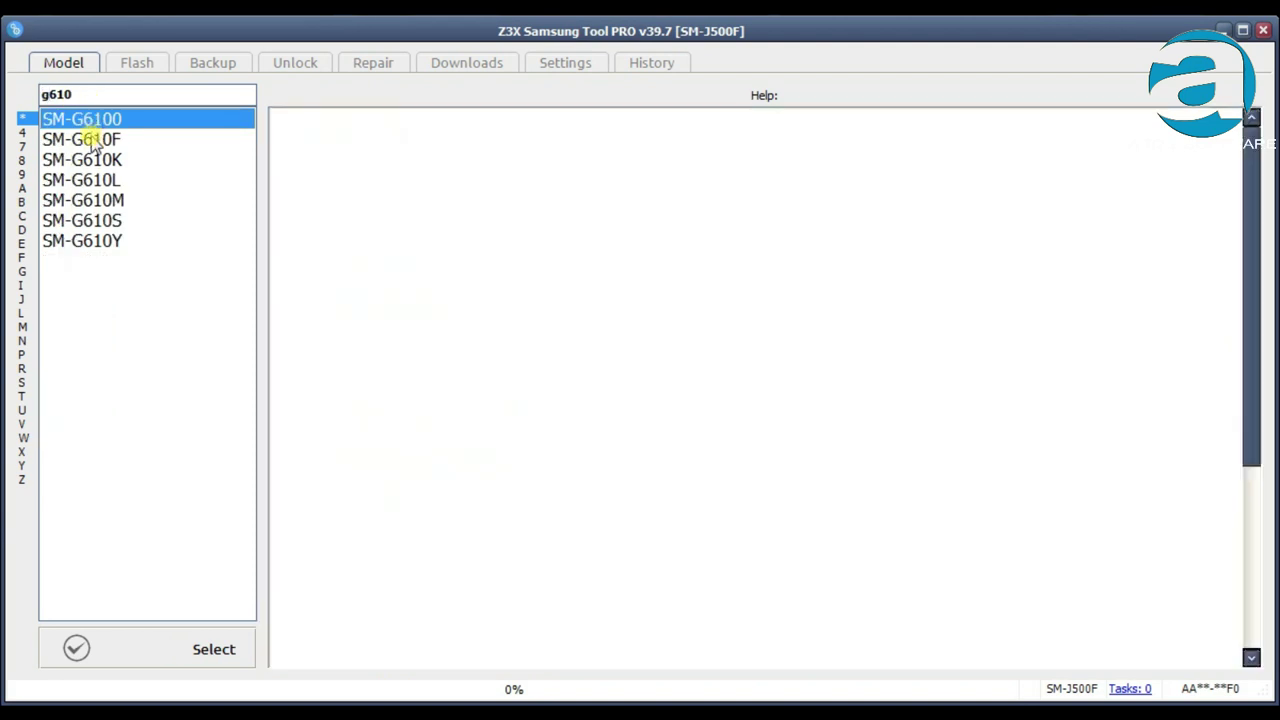
click(95, 140)
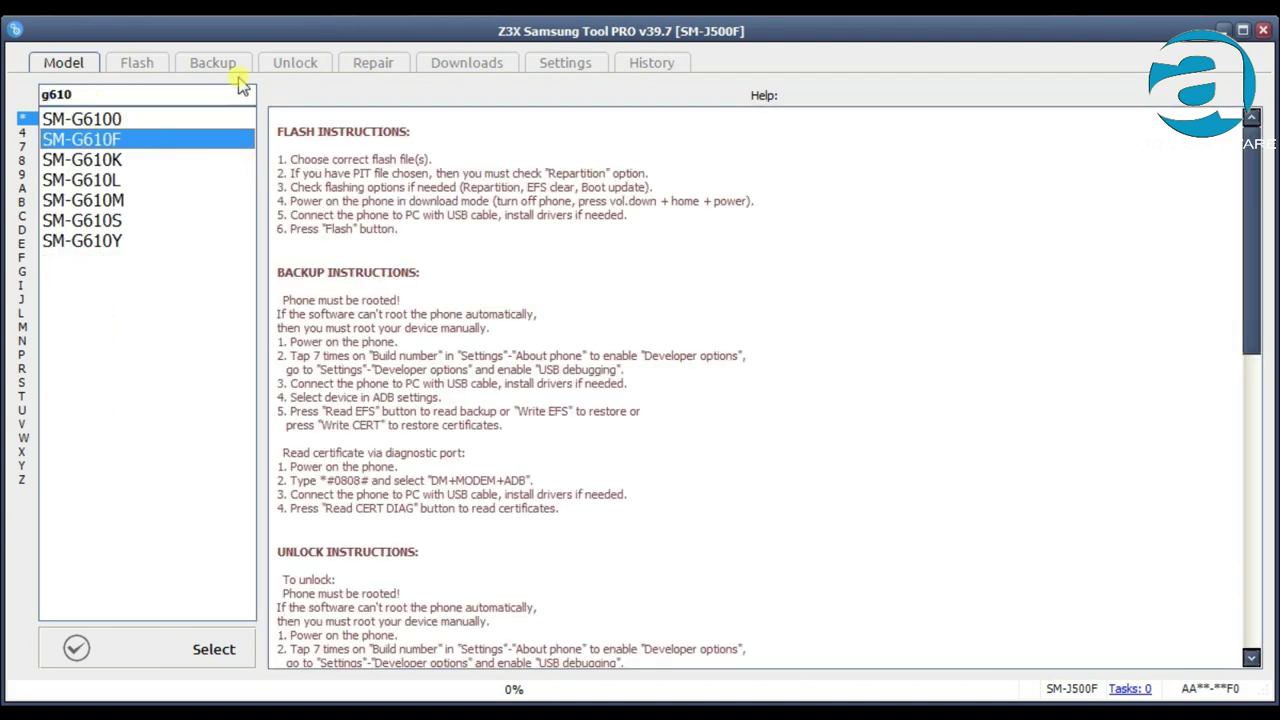
Review the Unlock instructions and functions for the SM-G610F, along with its Backup functions.
click(295, 62)
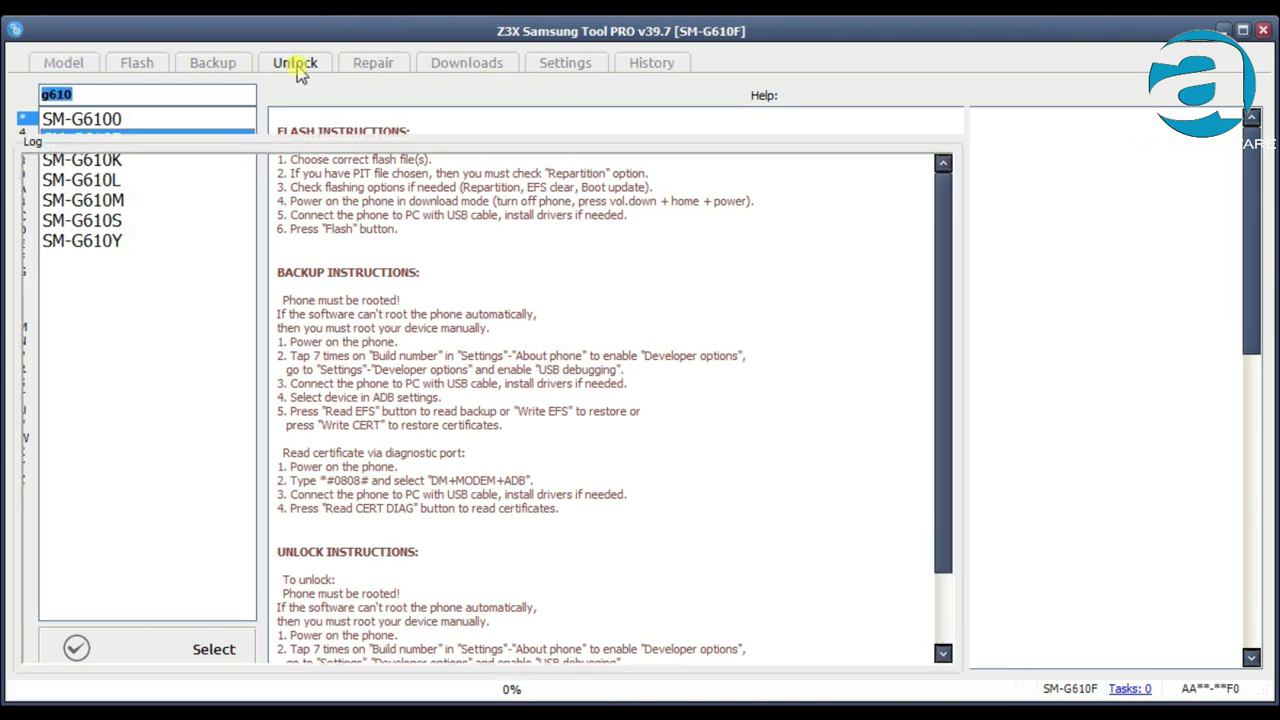
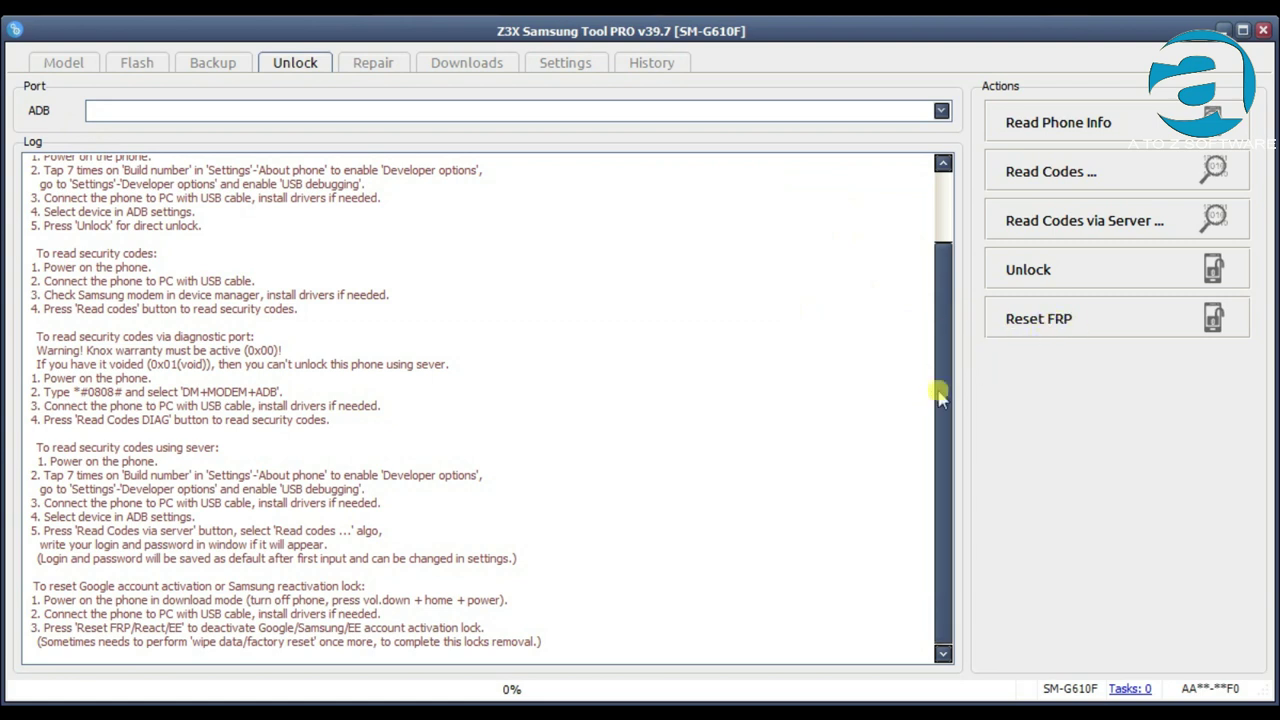
scroll(928, 325, up, 2)
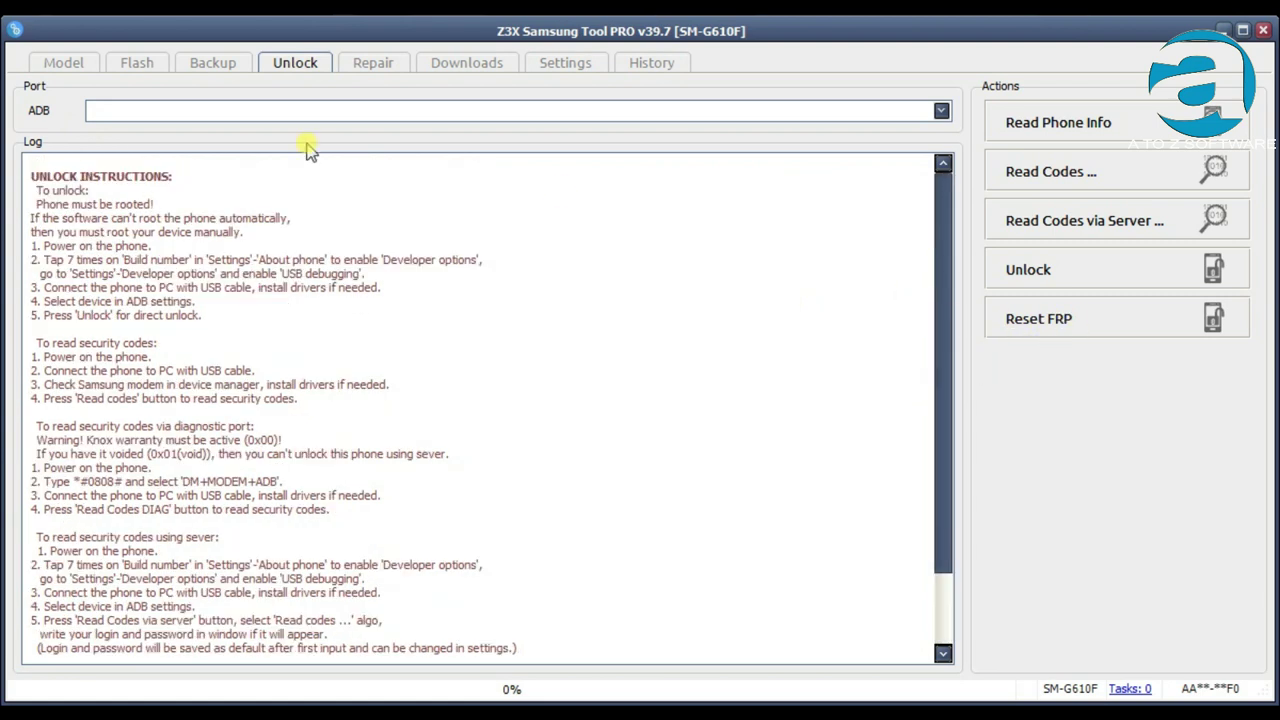
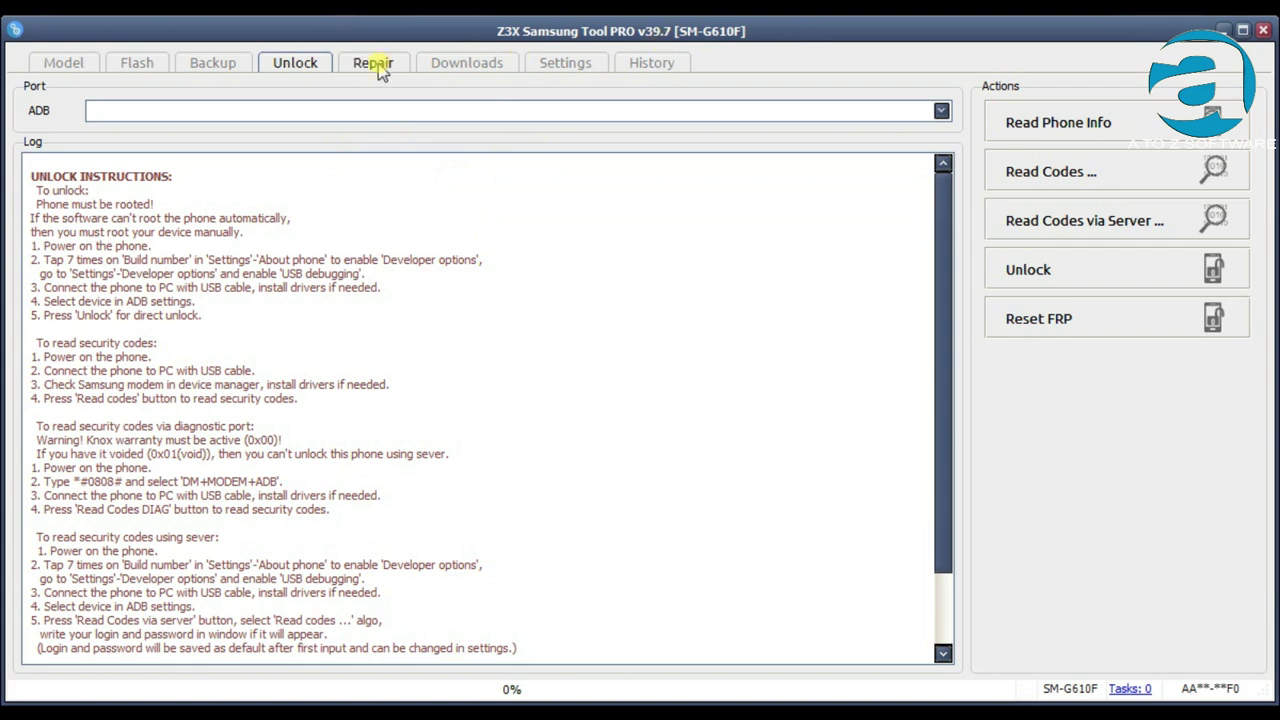
click(219, 70)
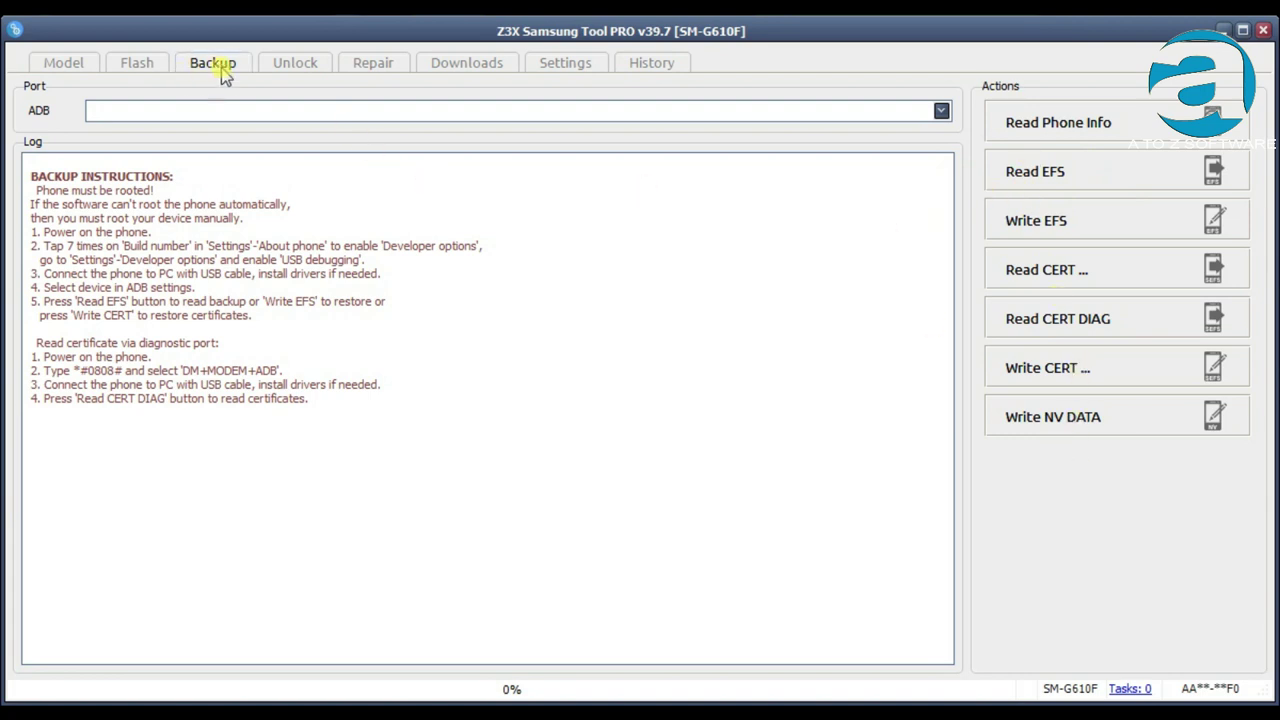
Examine the flash, backup and unlock instructions in the SM-G610F model help, highlighting the passages being read.
click(62, 62)
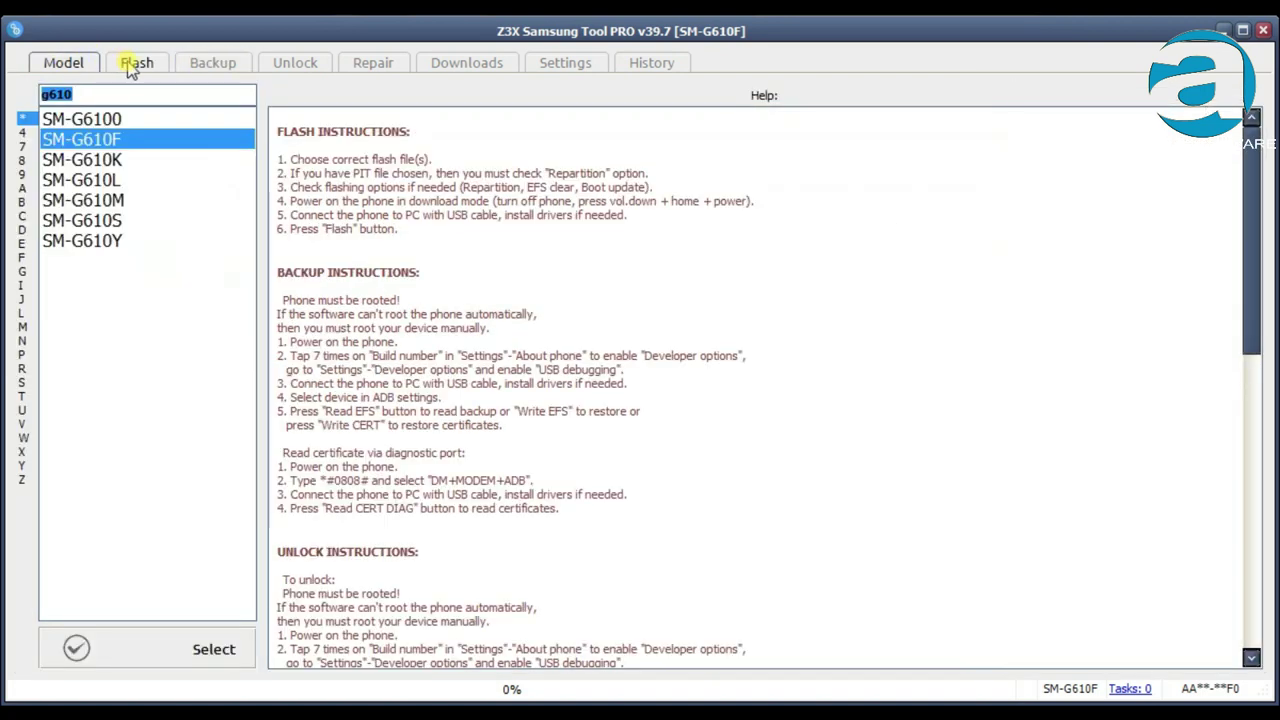
click(133, 68)
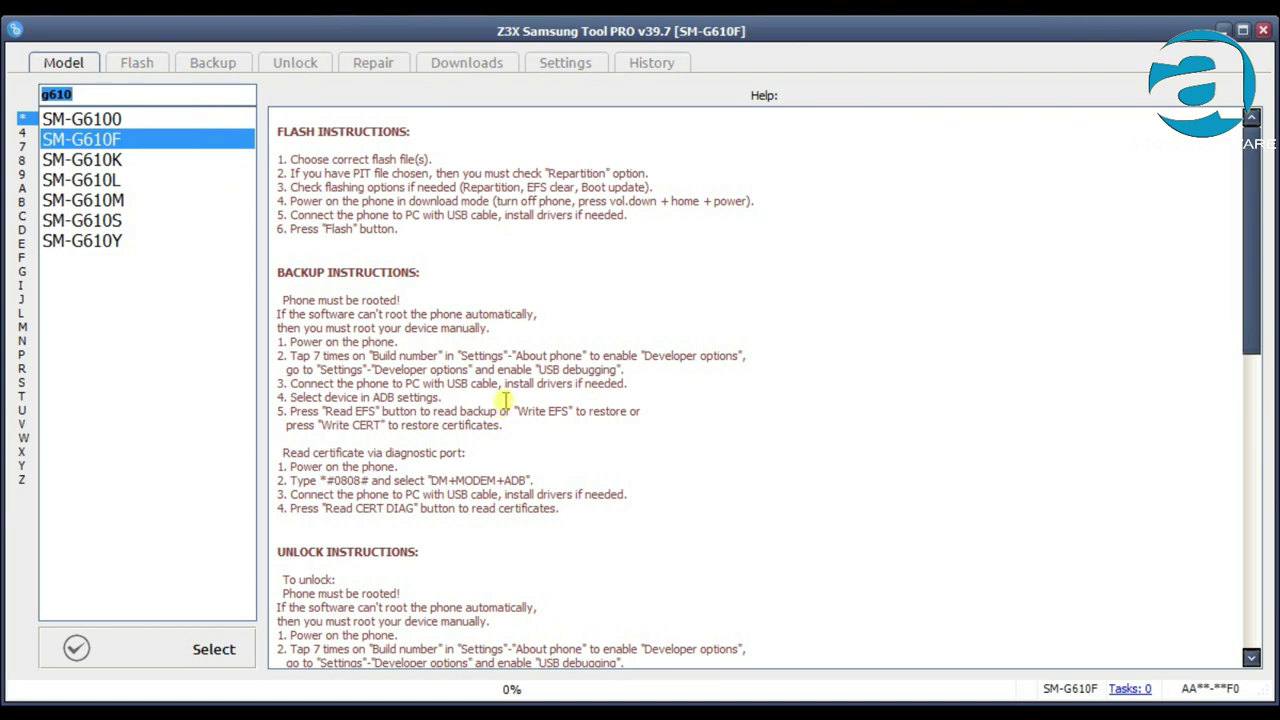
drag(284, 299, 506, 437)
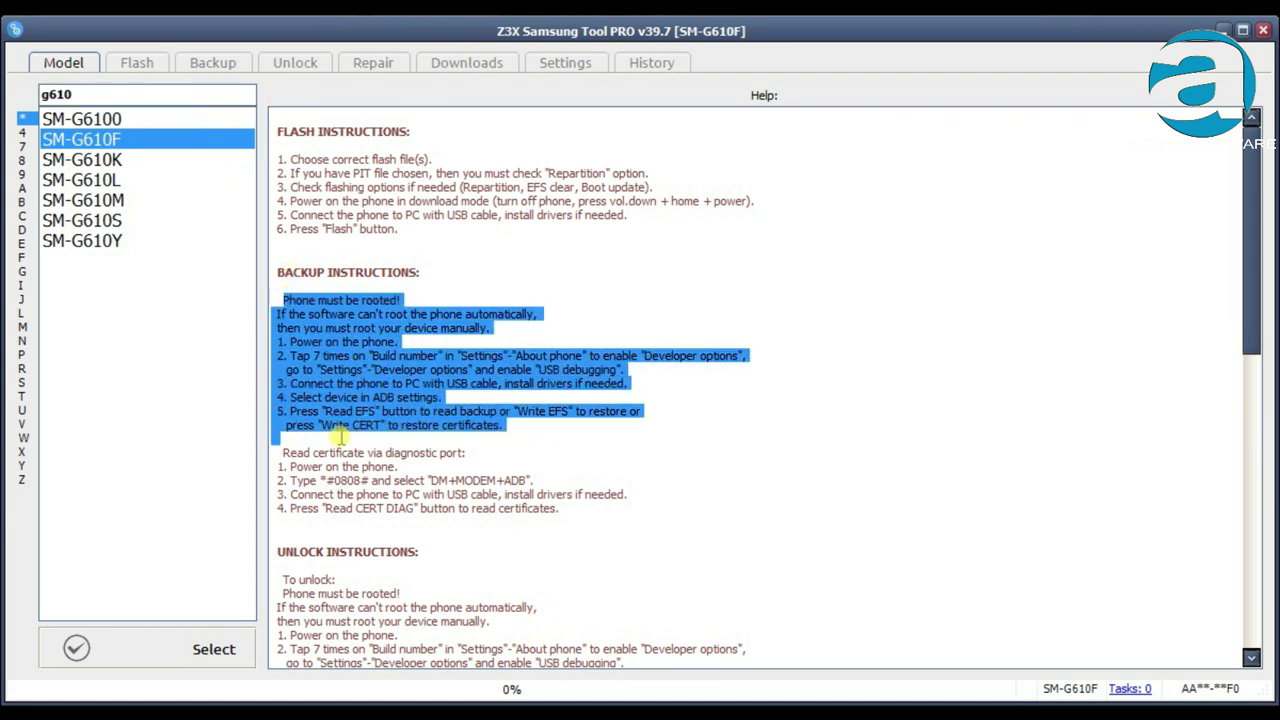
click(305, 163)
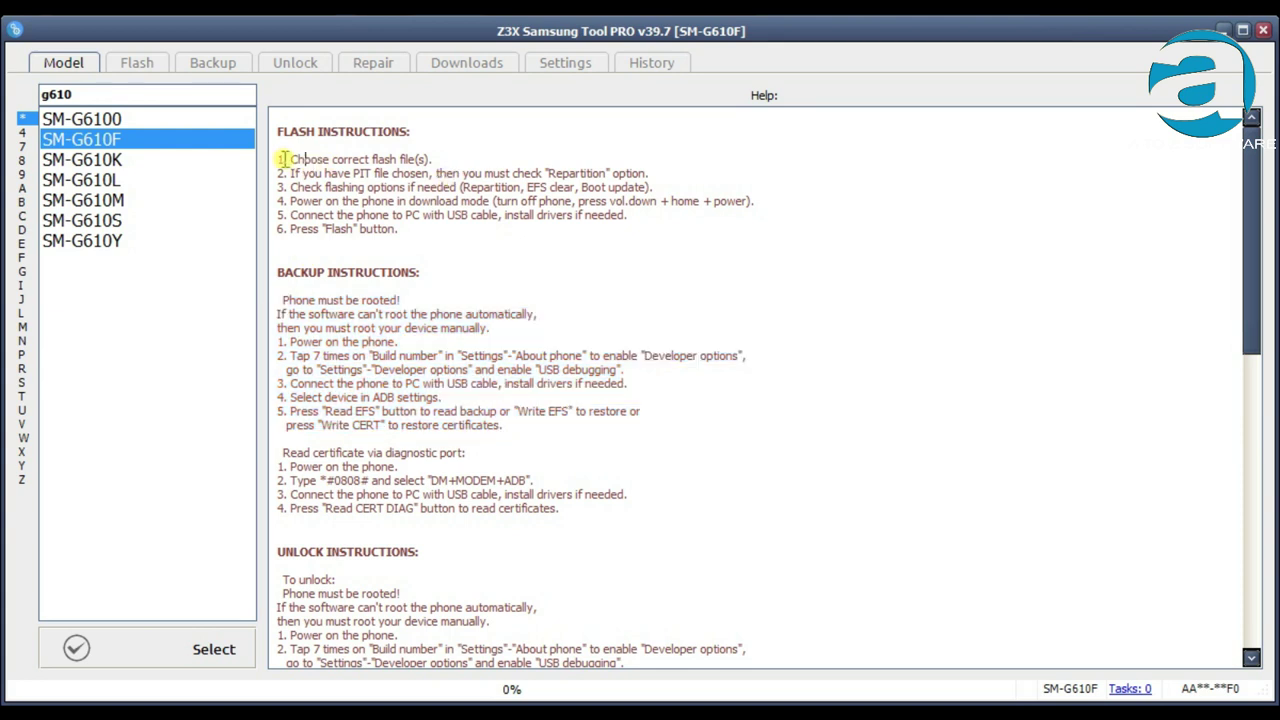
drag(281, 160, 400, 238)
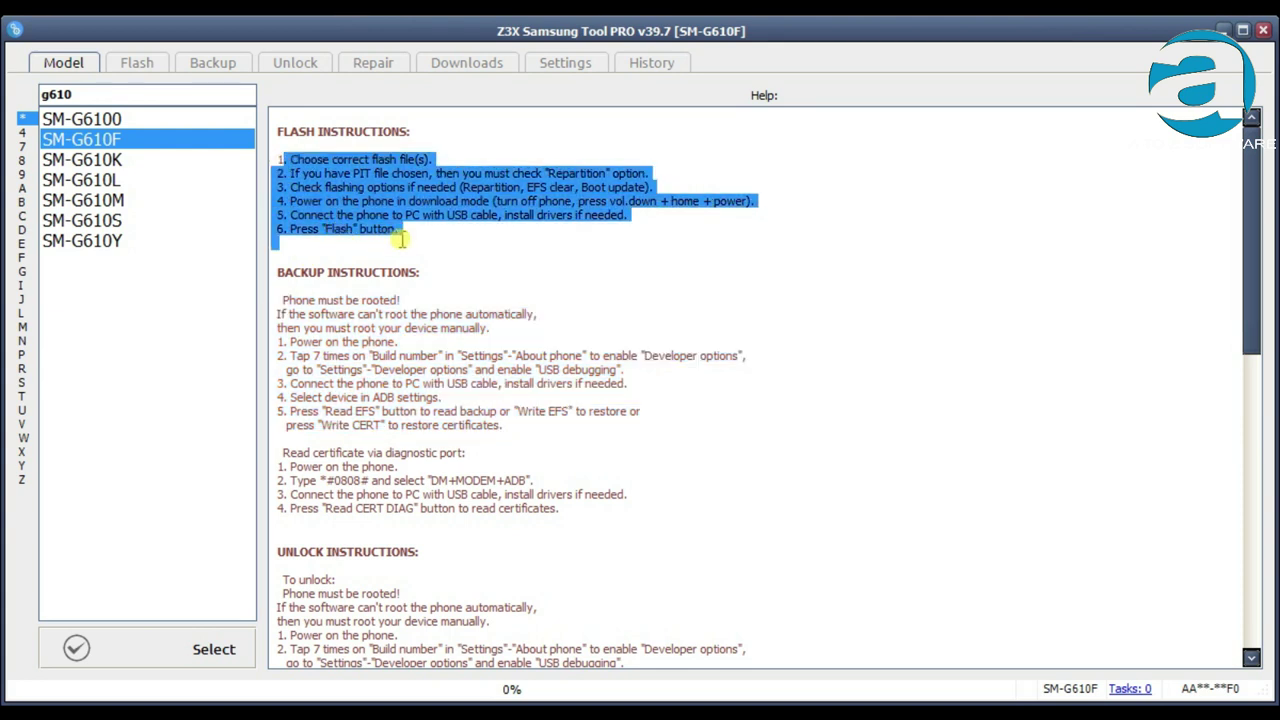
click(358, 190)
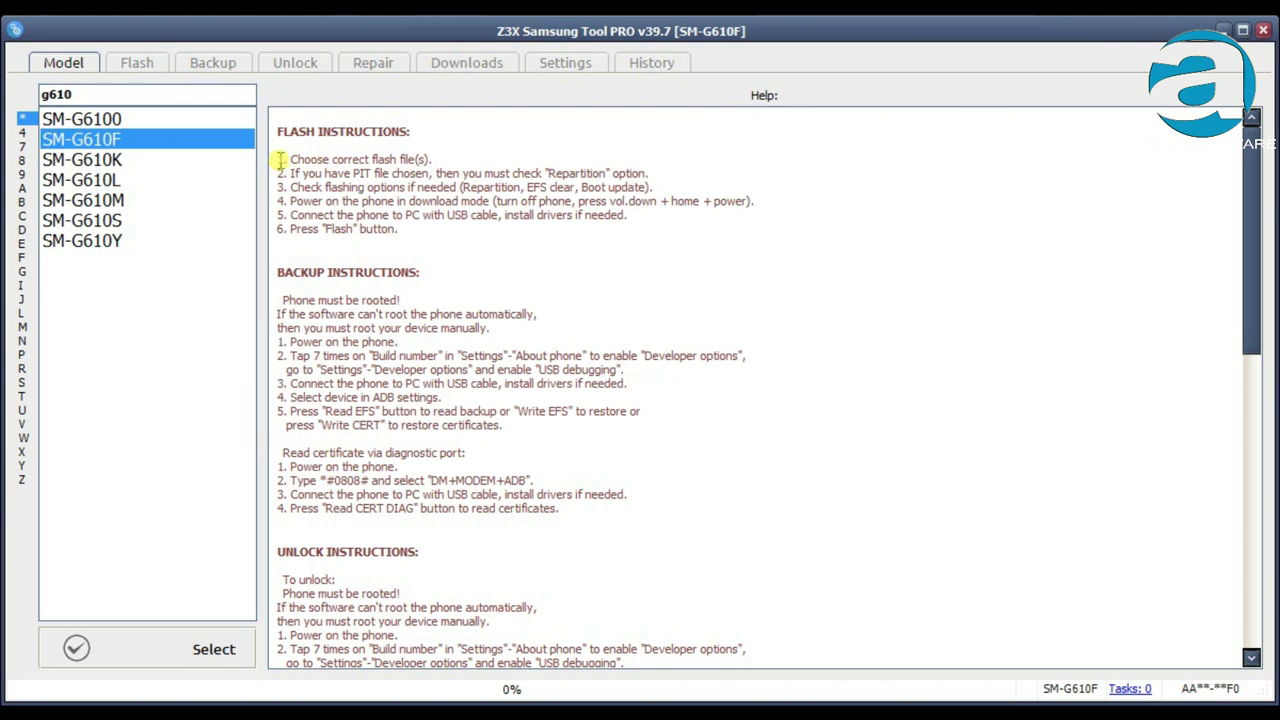
drag(280, 158, 390, 240)
drag(284, 296, 507, 527)
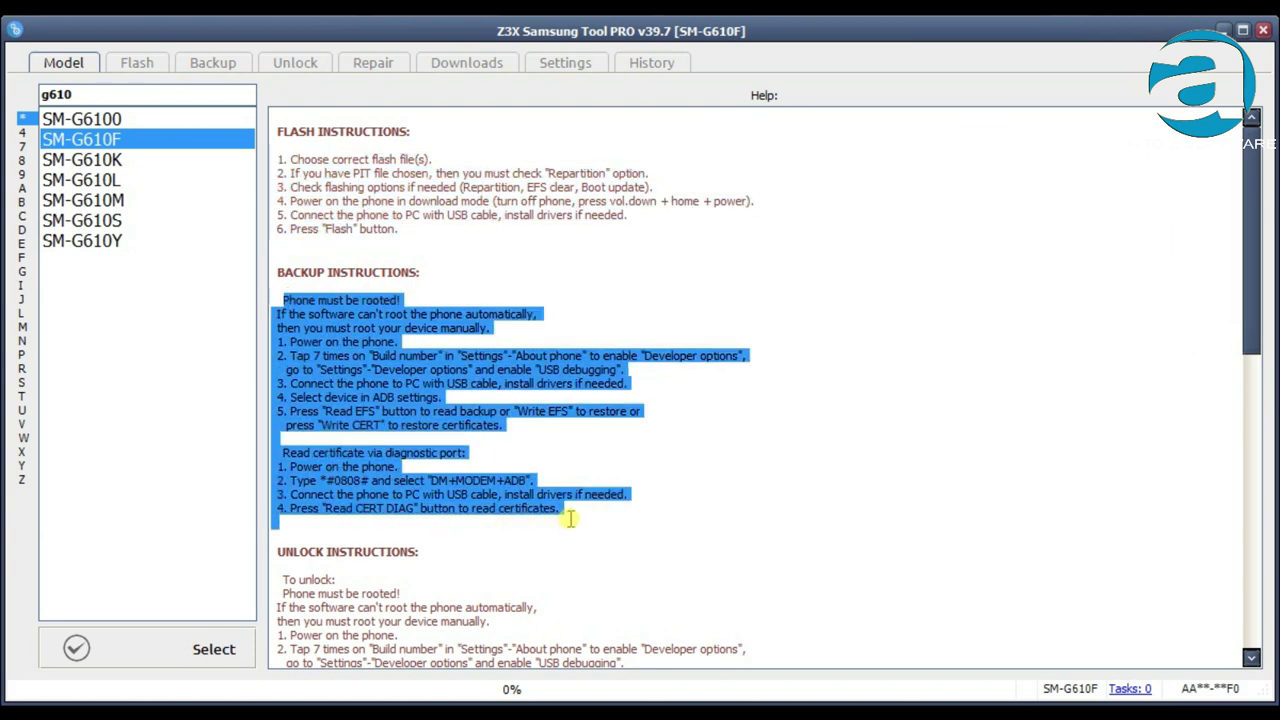
scroll(619, 466, down, 1)
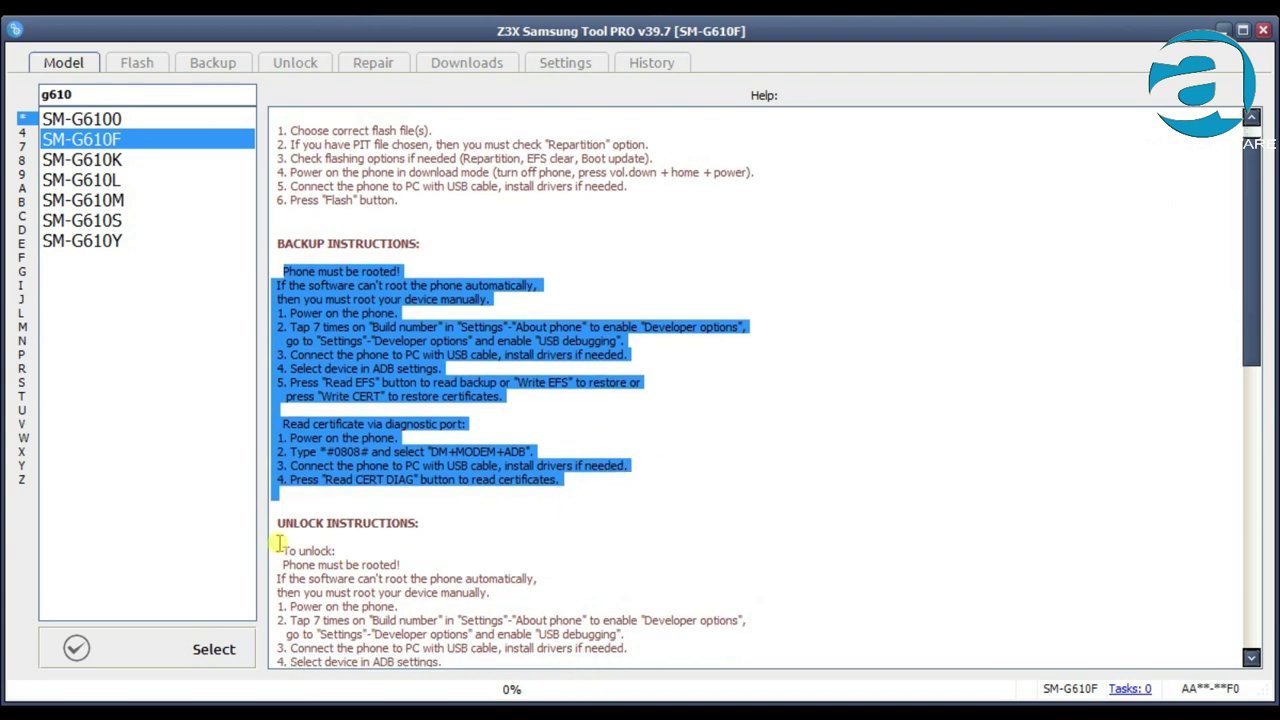
drag(285, 521, 443, 517)
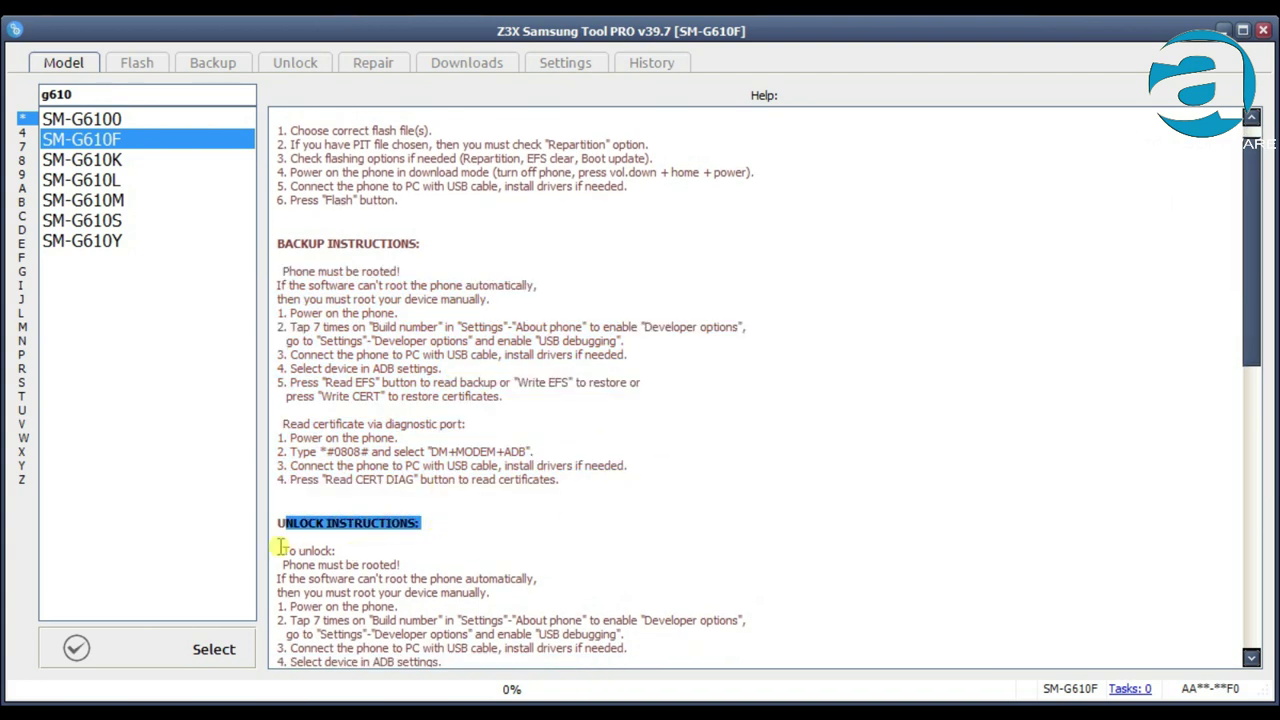